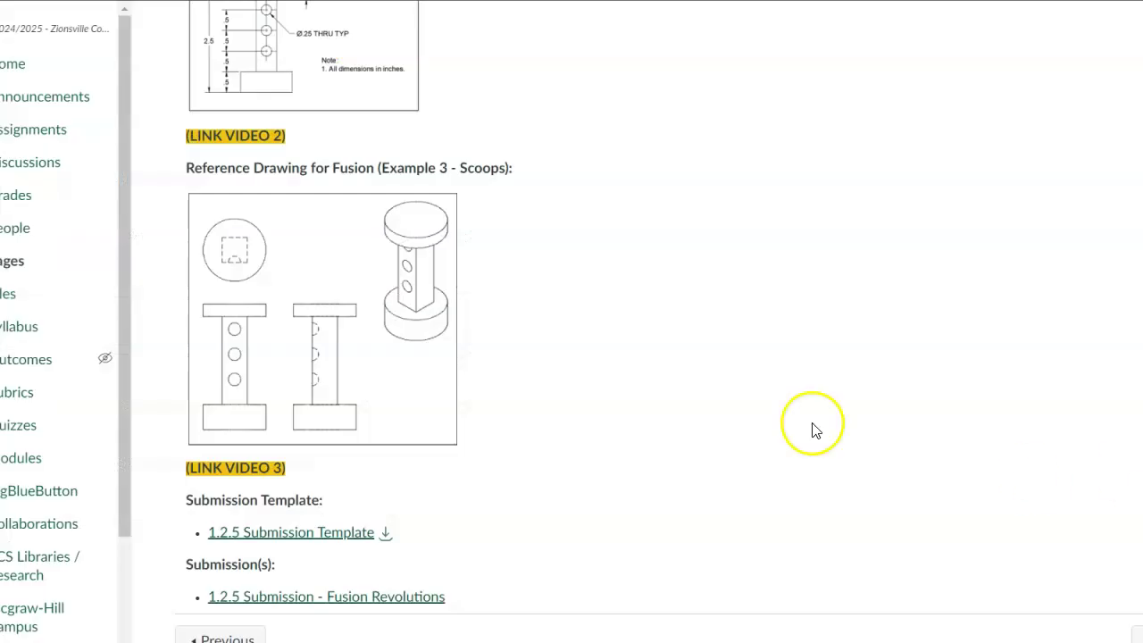
# Close the open Example 2 design and its Example 2 Drawing.
pyautogui.scroll(3, 743, 426)
pyautogui.scroll(-1, 743, 425)
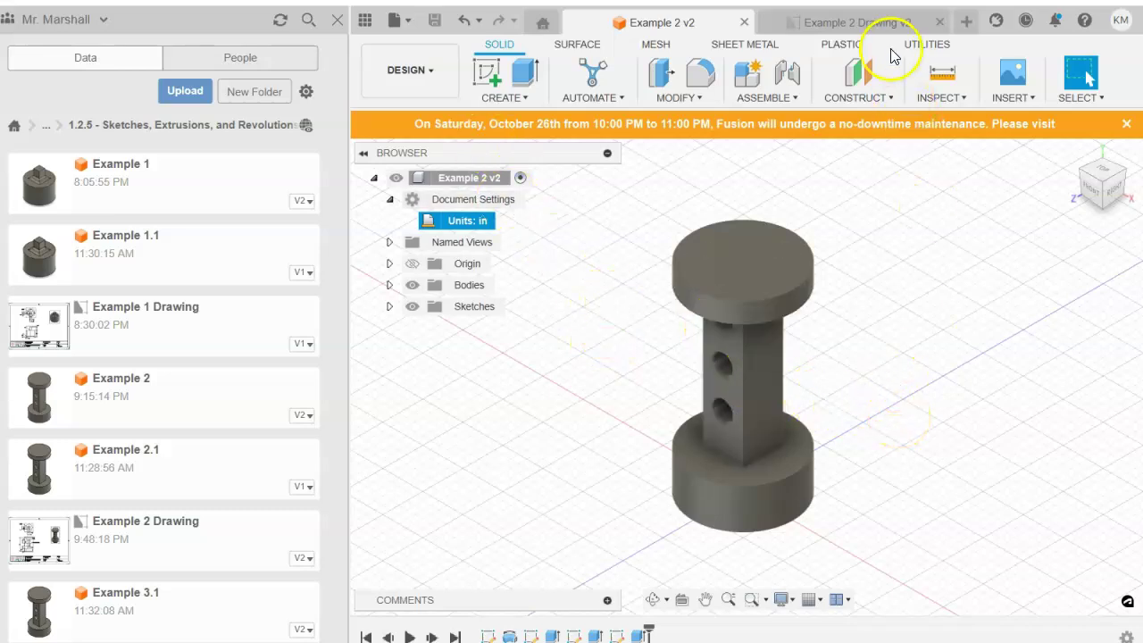
pyautogui.click(744, 21)
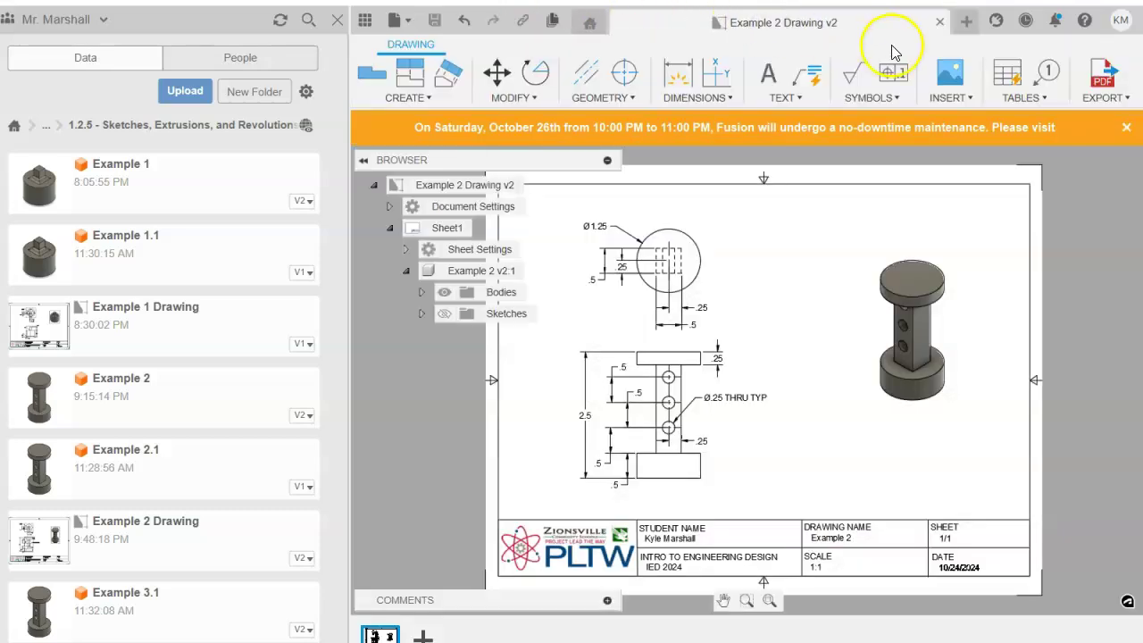
pyautogui.click(939, 21)
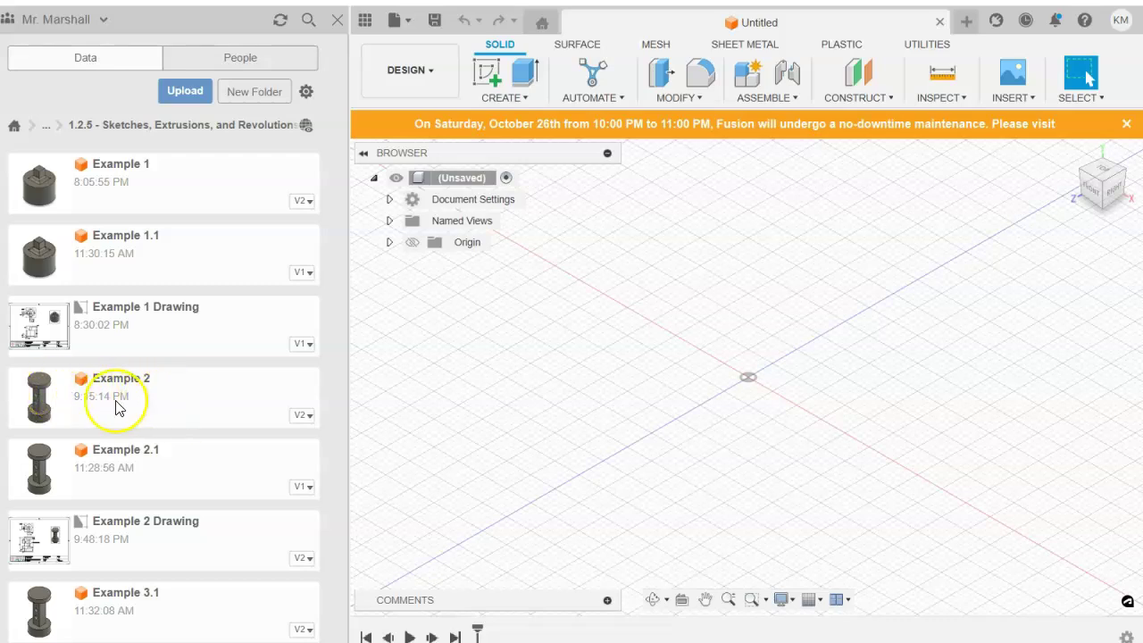
# Copy the Example 2 design into the same 1.2.5 project folder, skipping its related drawings.
pyautogui.rightClick(180, 406)
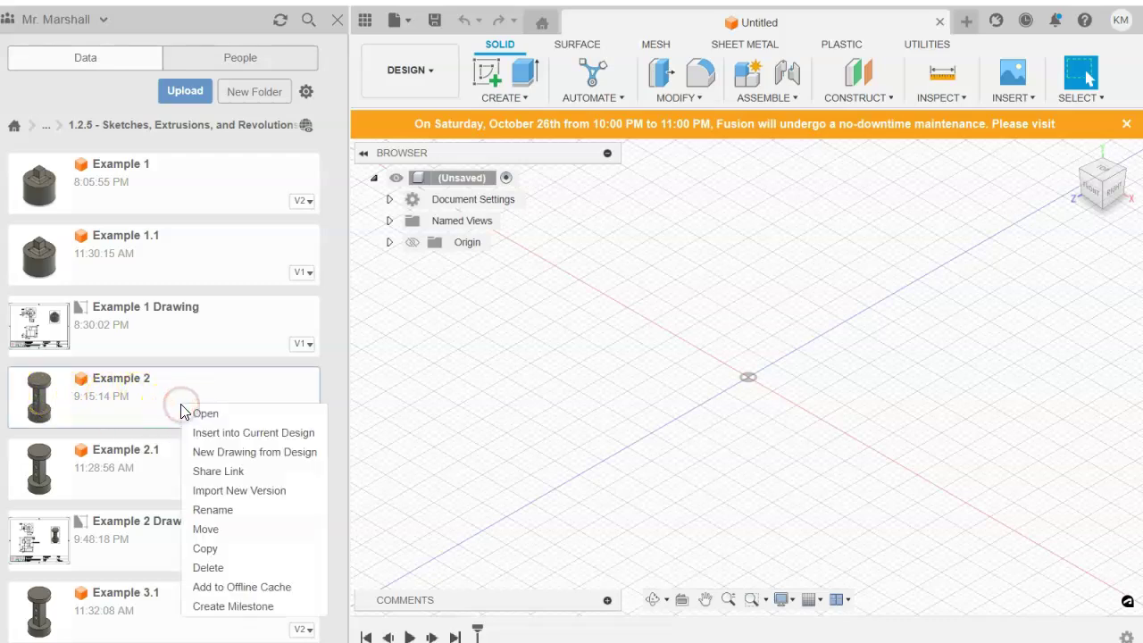
pyautogui.click(219, 548)
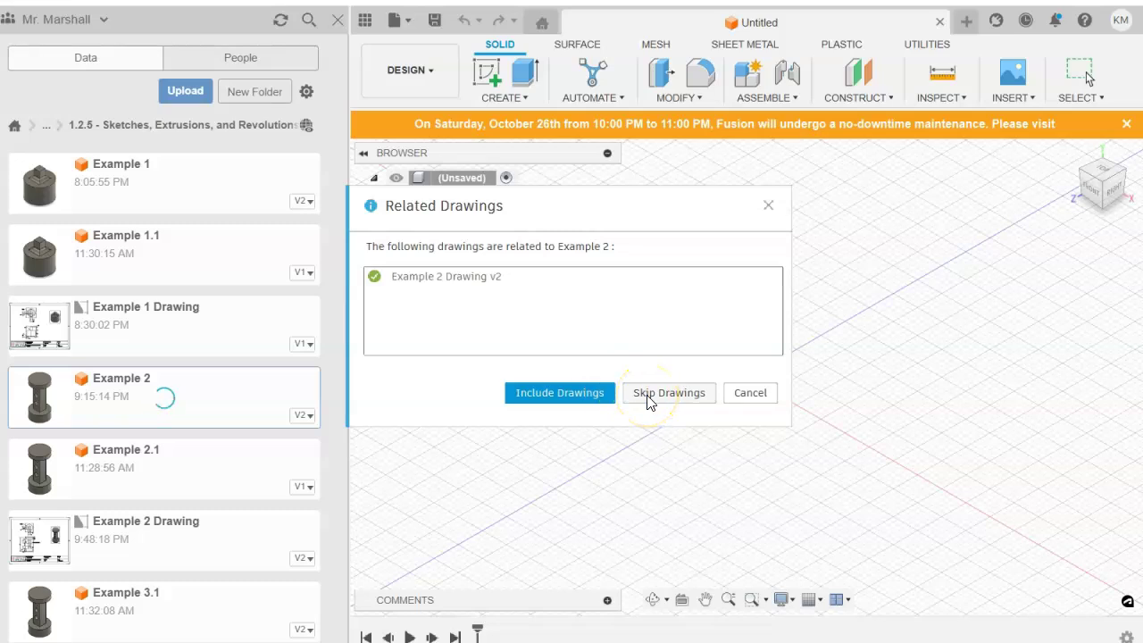
pyautogui.click(673, 391)
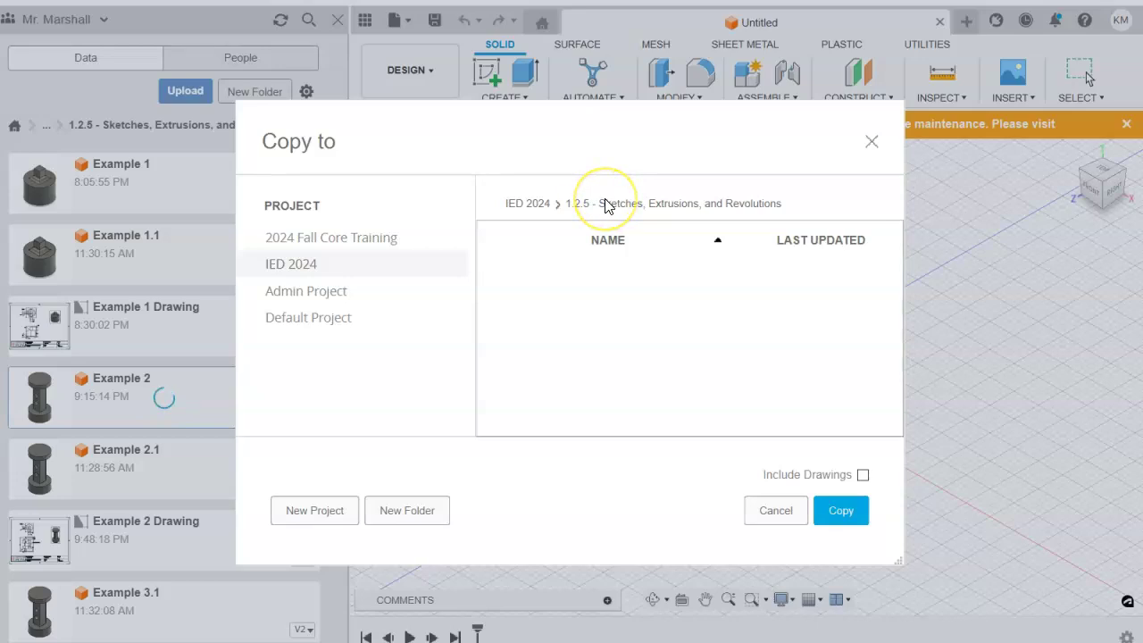
pyautogui.click(845, 520)
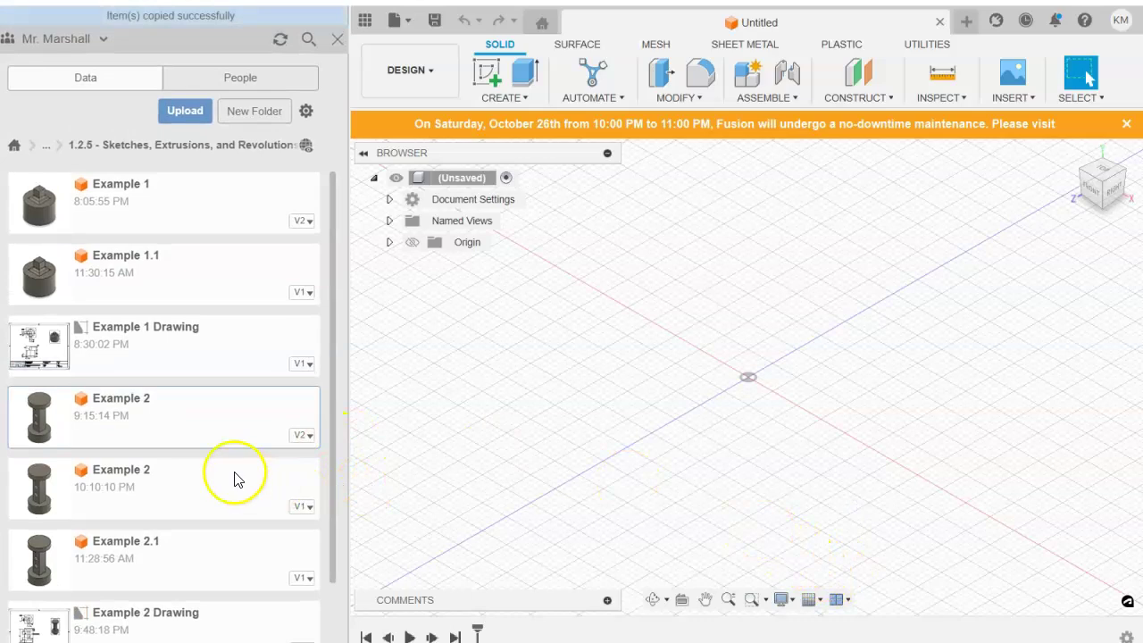
# Rename the copied Example 2 design as Example 3.
pyautogui.click(184, 480)
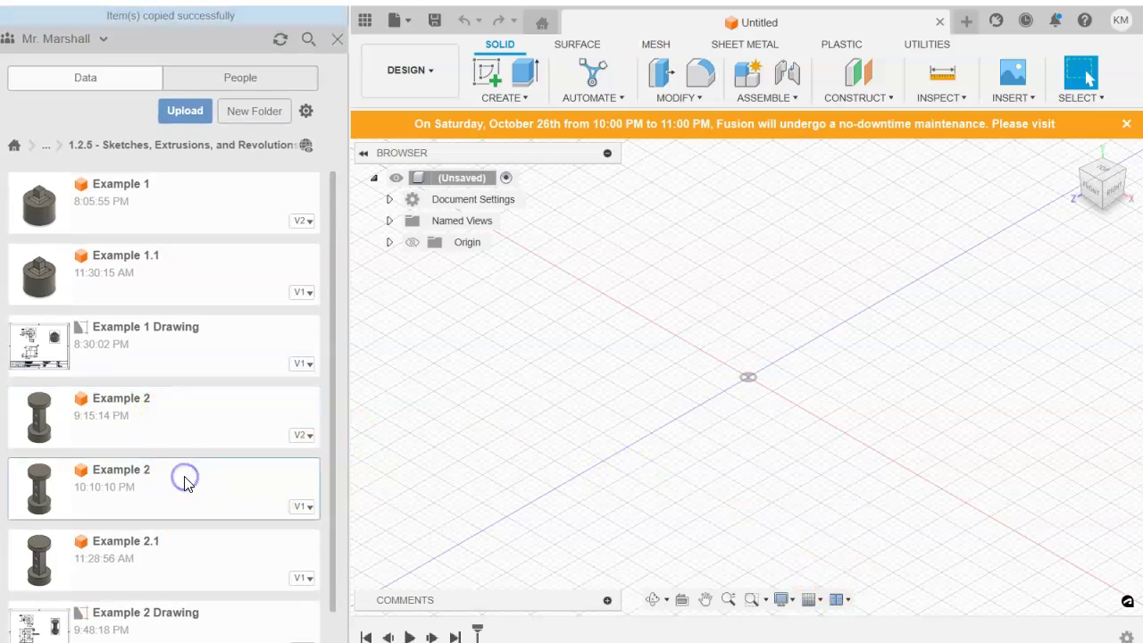
pyautogui.rightClick(184, 482)
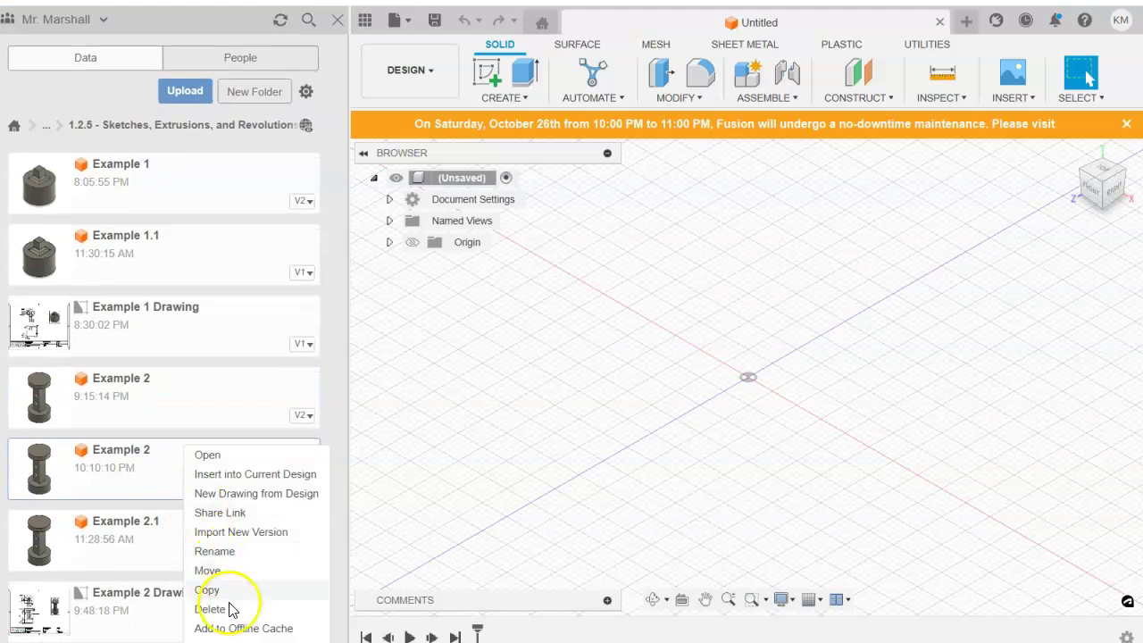
pyautogui.click(216, 551)
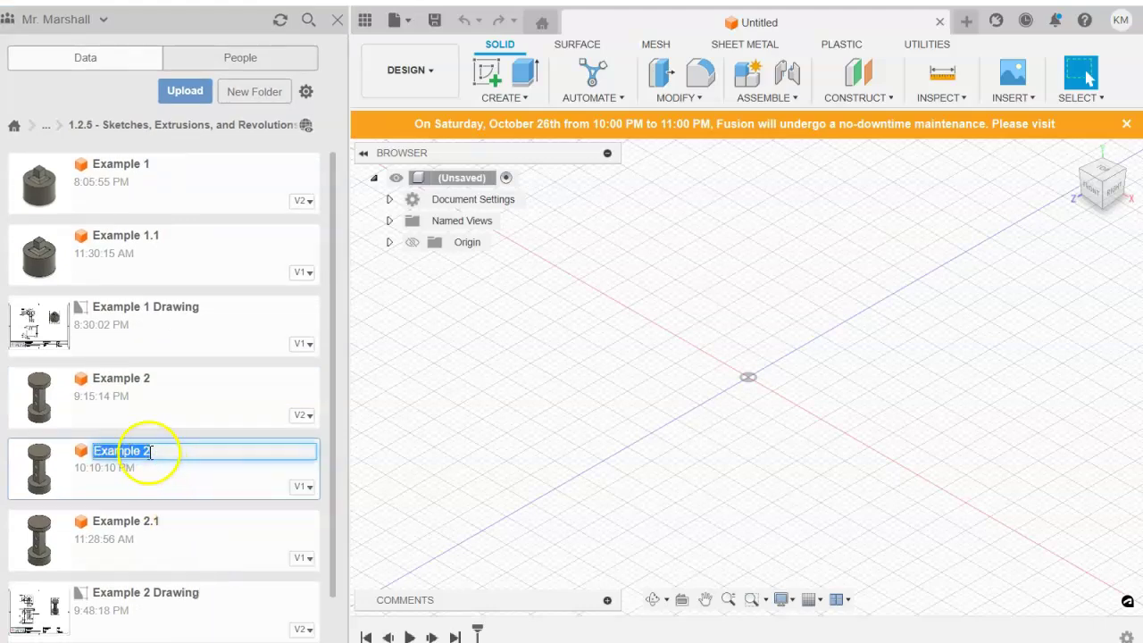
pyautogui.click(150, 451)
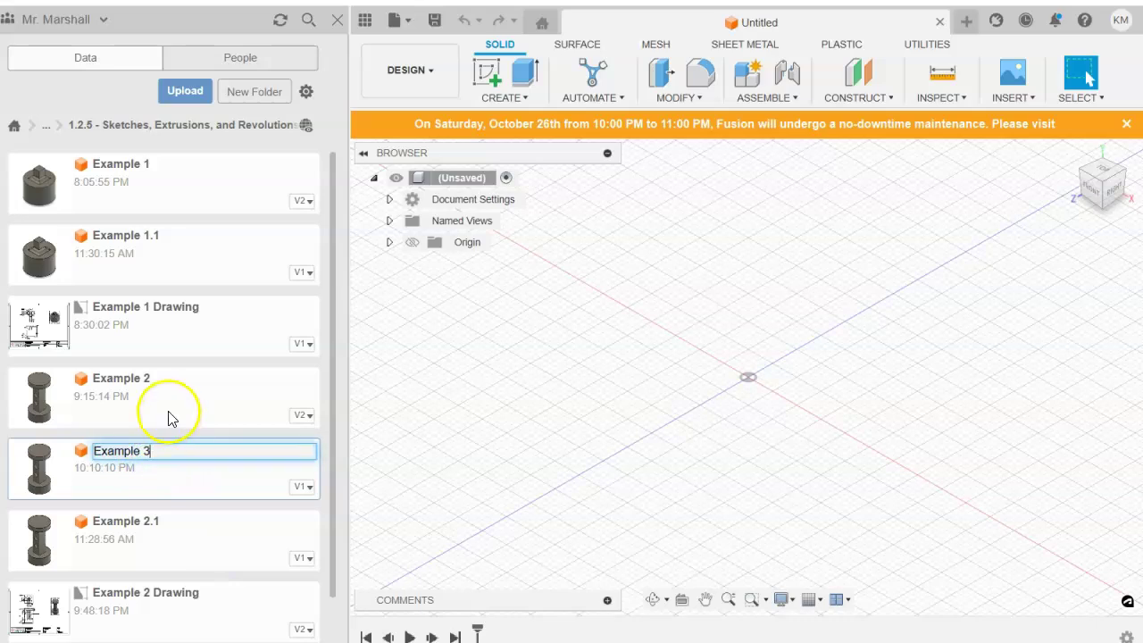
pyautogui.press('Return')
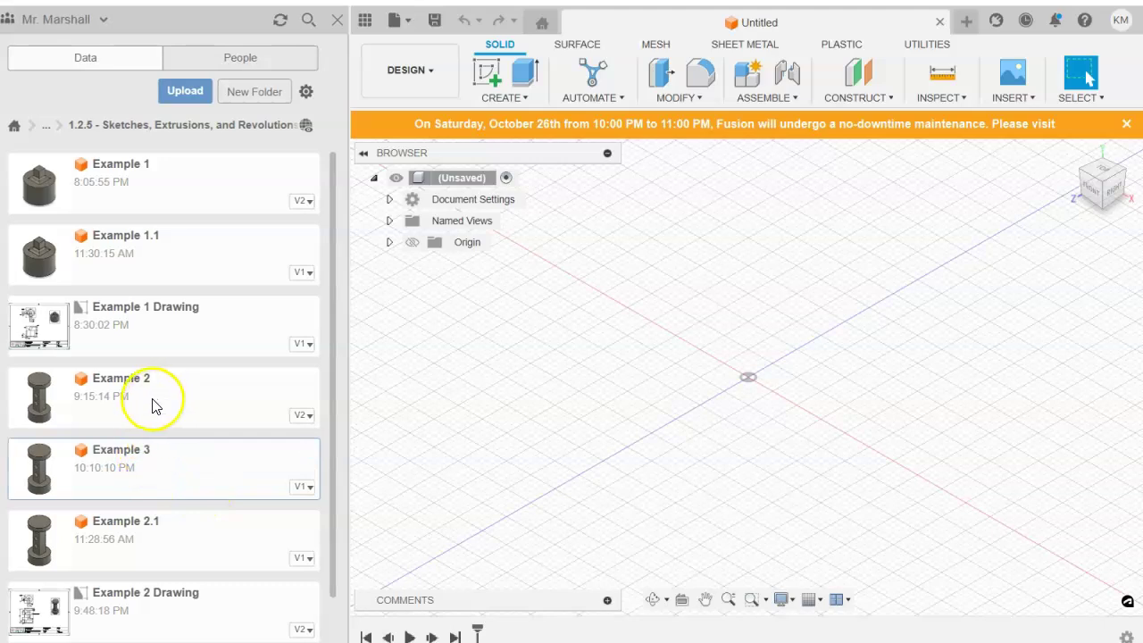
# Open the Example 3 design, restore its home view and hide the list of project files.
pyautogui.doubleClick(166, 469)
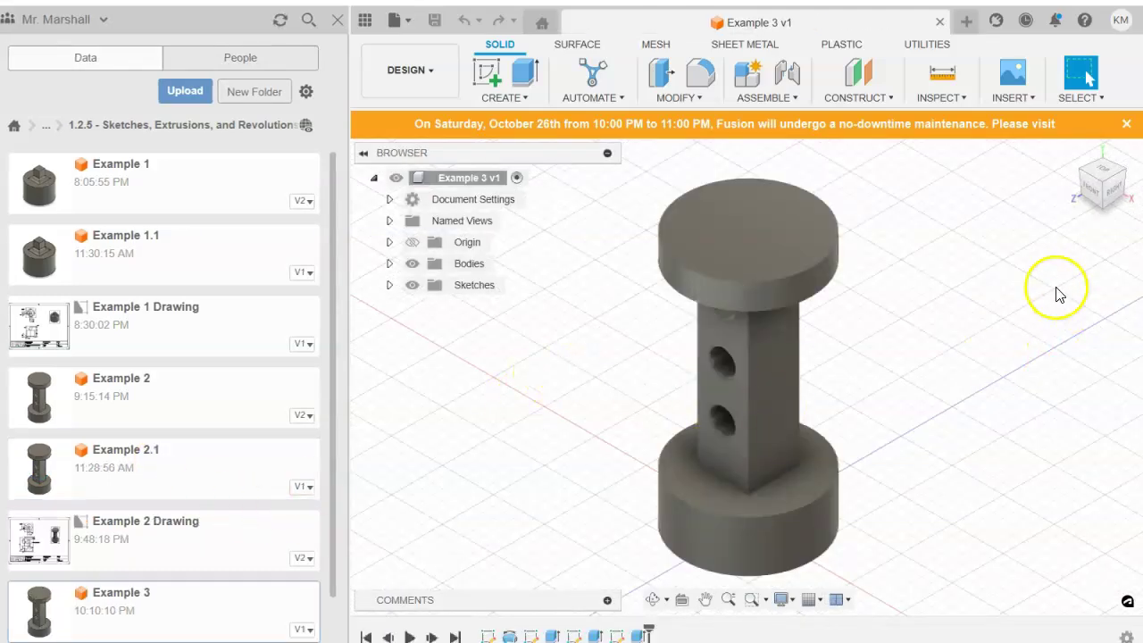
pyautogui.scroll(-1, 971, 330)
pyautogui.keyDown('shift'); pyautogui.moveTo(971, 330); pyautogui.dragTo(1023, 319, button='middle'); pyautogui.keyUp('shift')
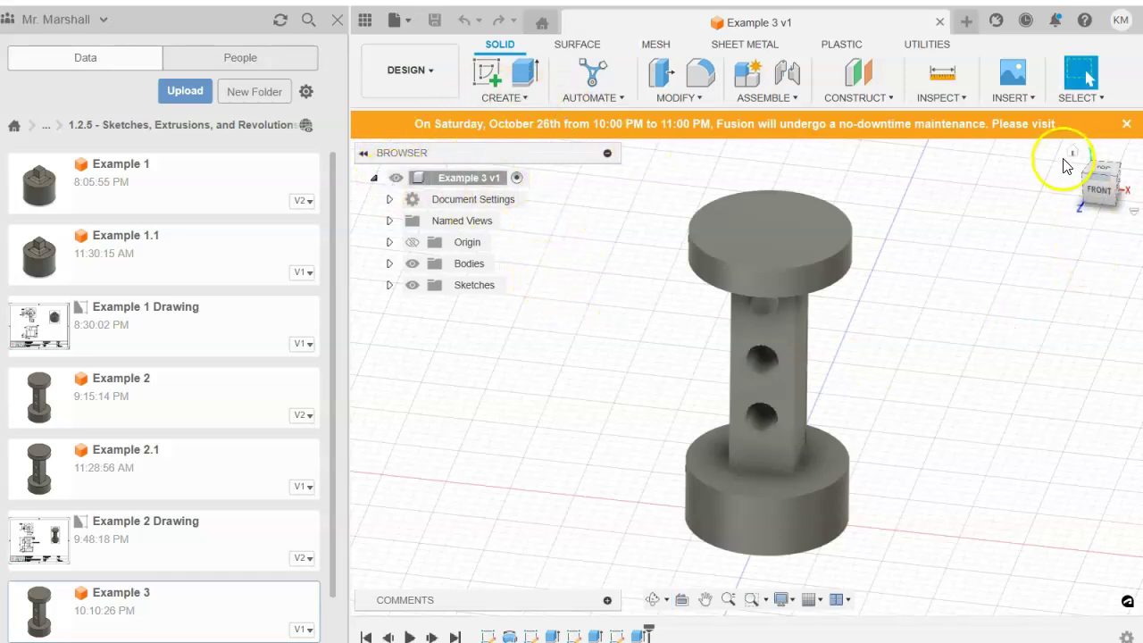
pyautogui.click(1071, 153)
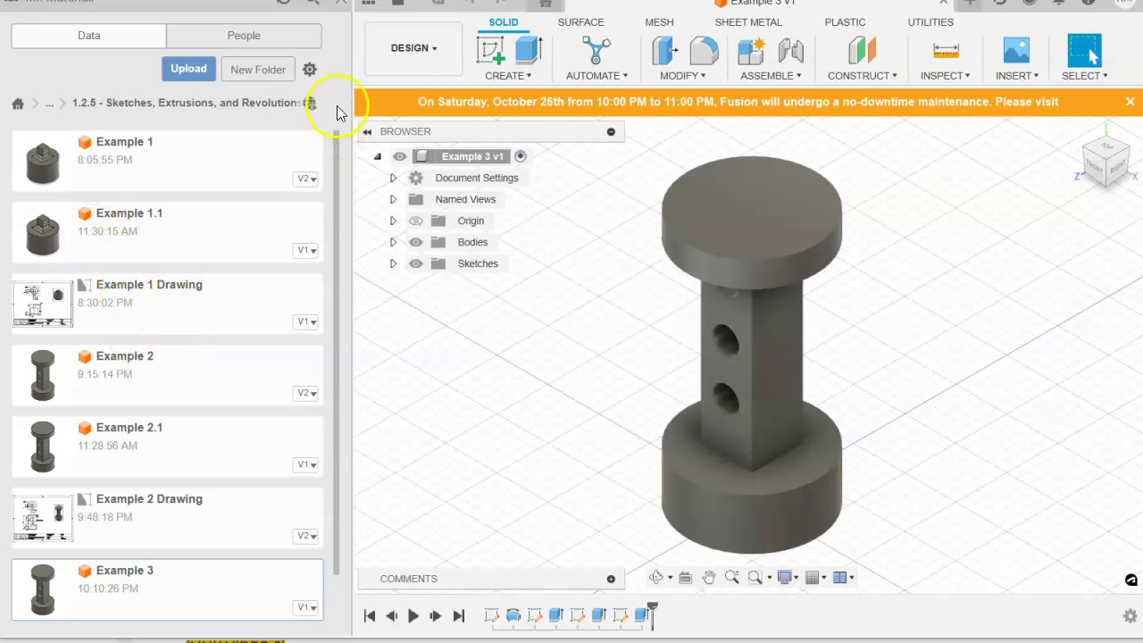
pyautogui.click(367, 5)
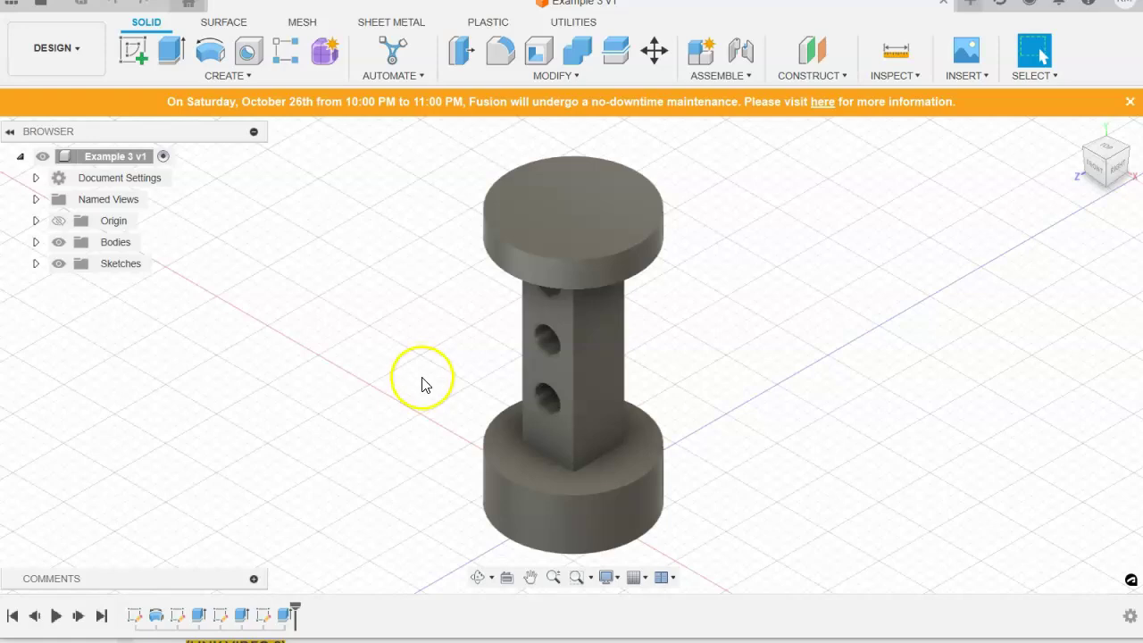
# Delete the extrusion that cuts the three holes through the post, and briefly show and hide Sketch4 to check its circles.
pyautogui.rightClick(286, 616)
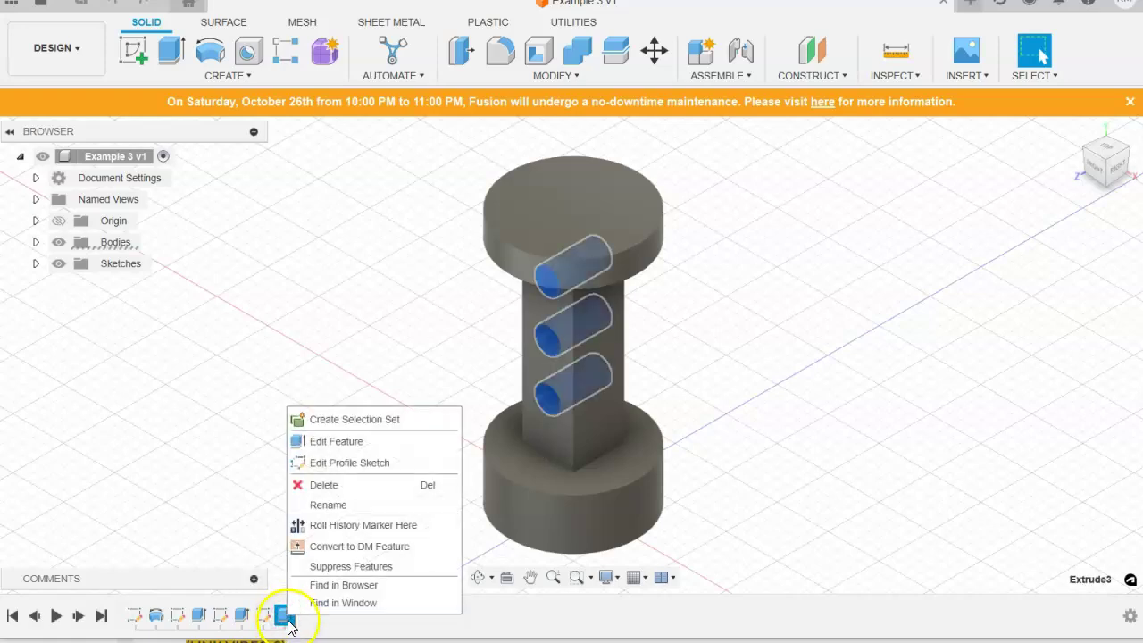
pyautogui.click(329, 491)
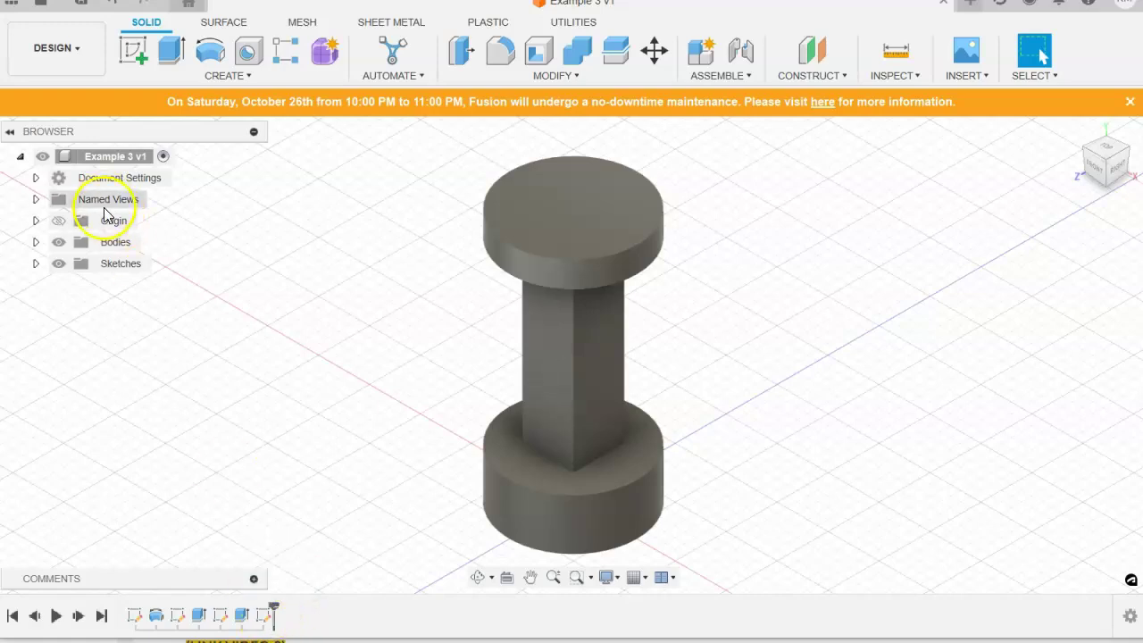
pyautogui.click(35, 266)
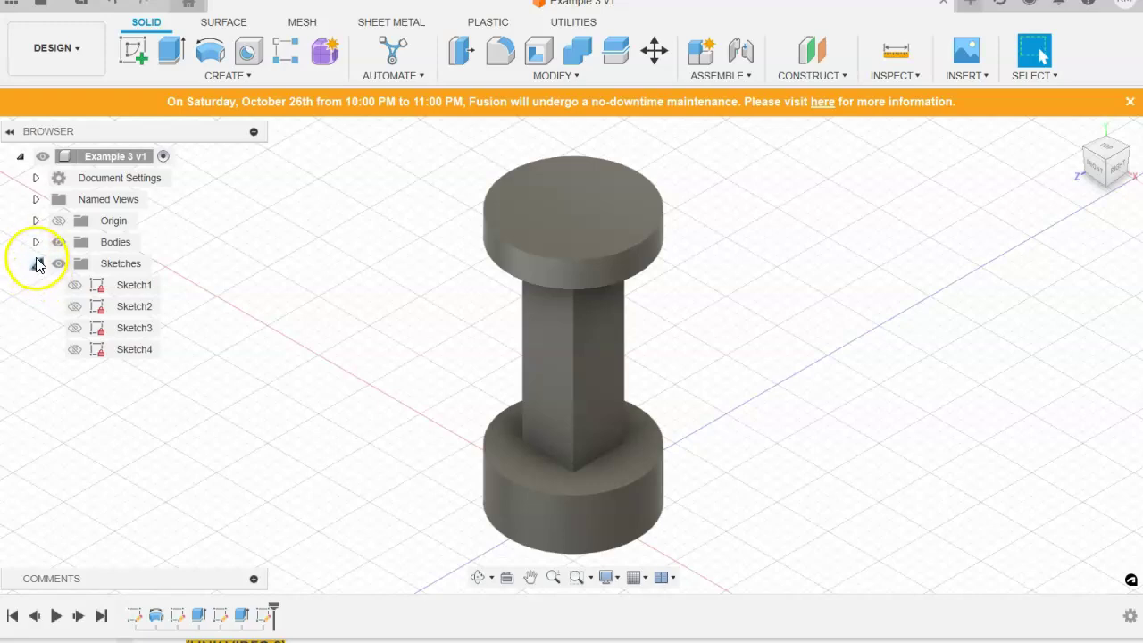
pyautogui.click(74, 349)
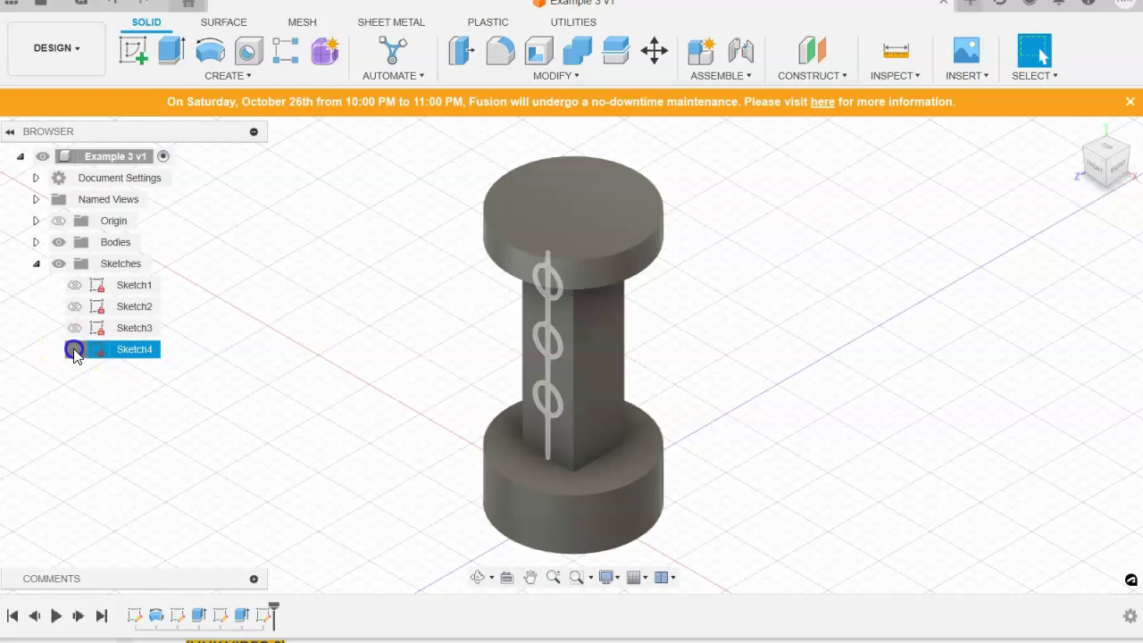
pyautogui.click(74, 349)
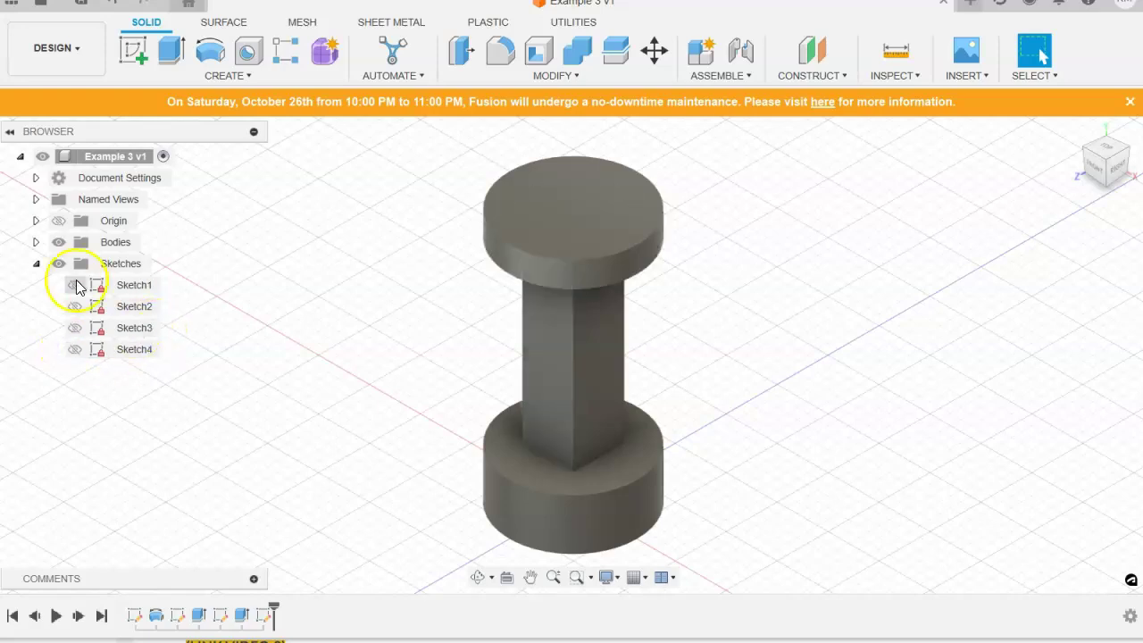
pyautogui.click(36, 264)
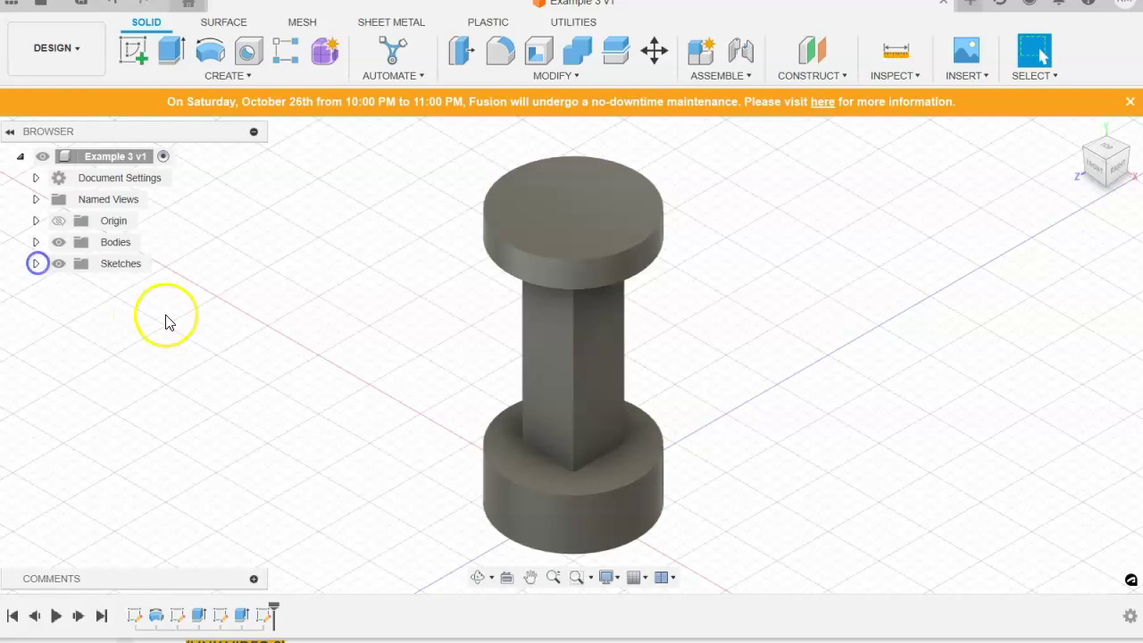
# Edit the sketch with the three hole circles and convert its vertical construction line to a regular line.
pyautogui.doubleClick(265, 616)
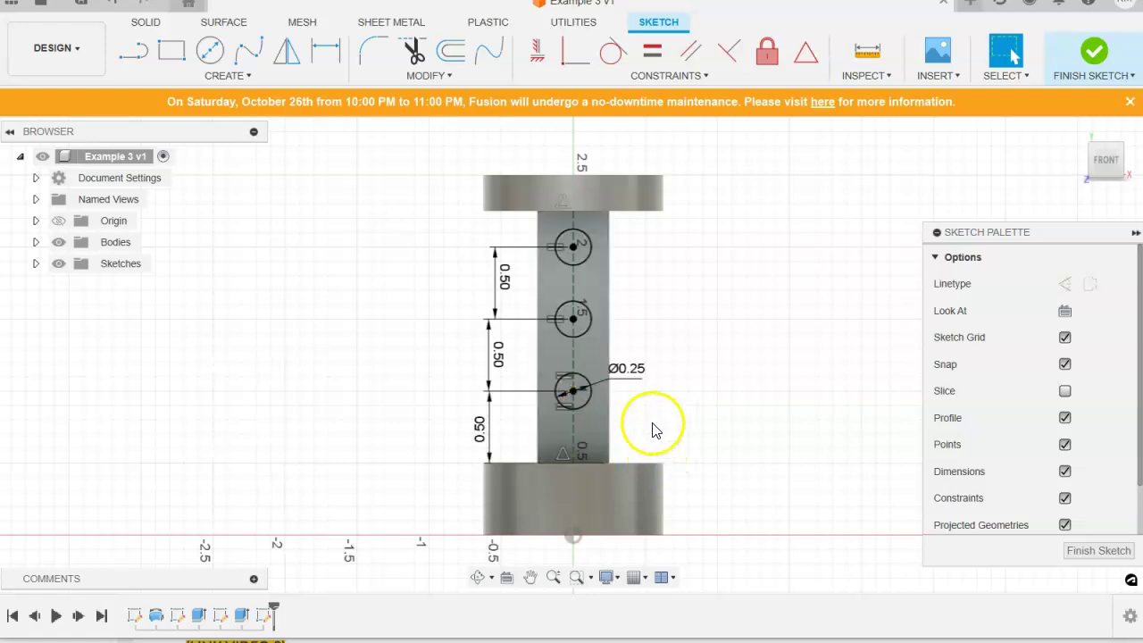
pyautogui.scroll(-2, 607, 408)
pyautogui.scroll(4, 586, 365)
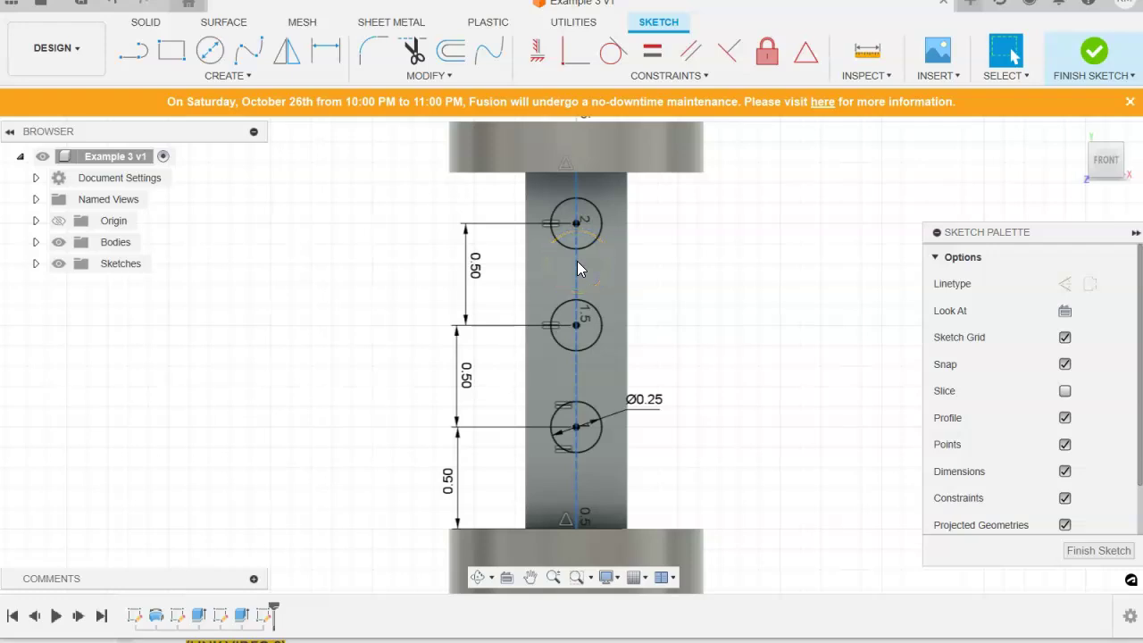
pyautogui.moveTo(587, 299)
pyautogui.mouseDown()
pyautogui.moveTo(582, 411)
pyautogui.moveTo(574, 293)
pyautogui.mouseUp()
pyautogui.click(576, 281)
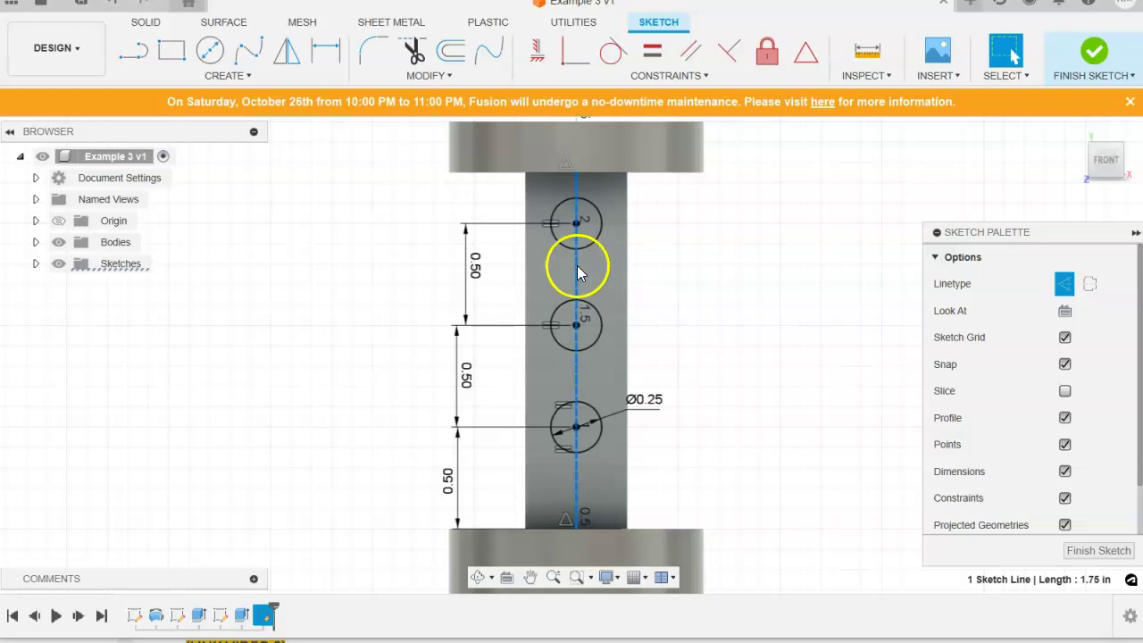
pyautogui.click(1064, 282)
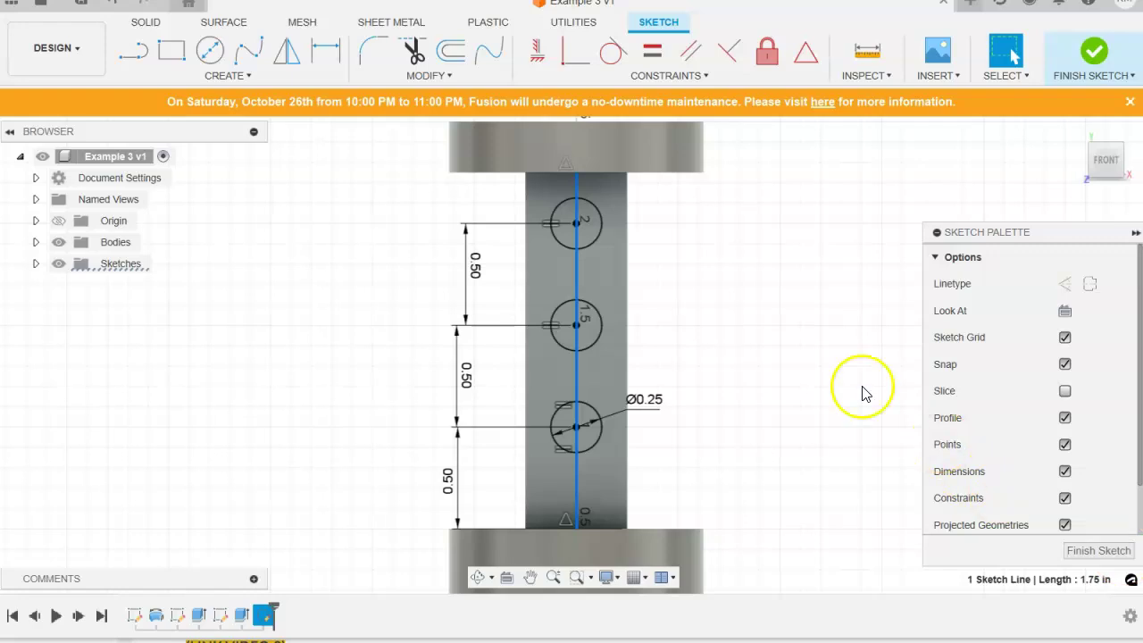
pyautogui.click(788, 354)
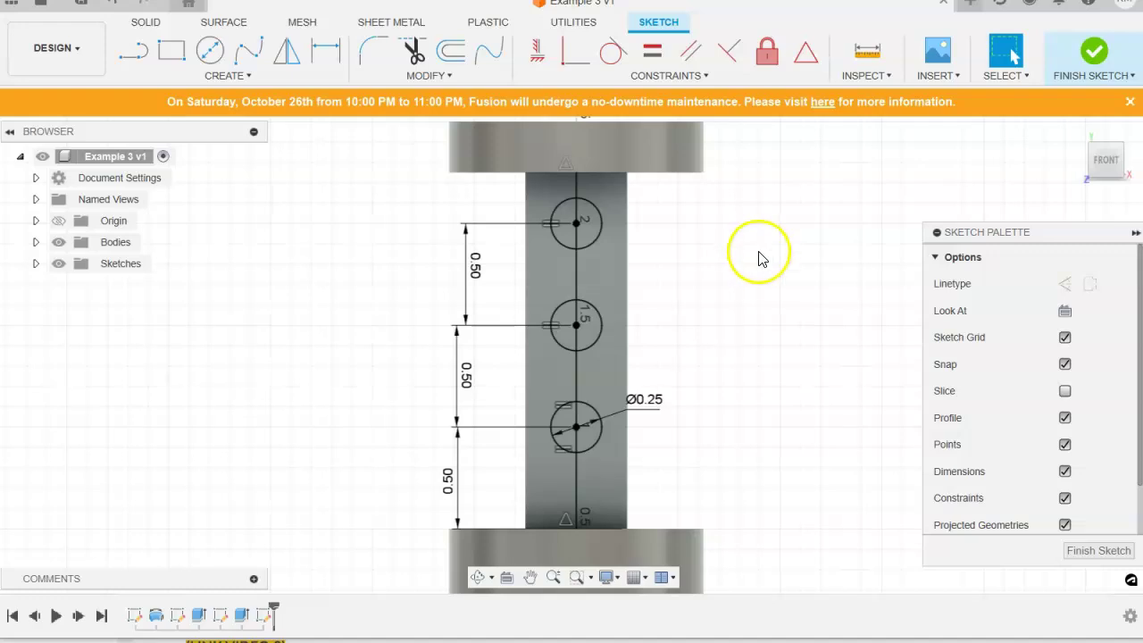
# Trim the vertical line's segments above, between and below the three circles, keeping only the diameters inside them.
pyautogui.click(415, 53)
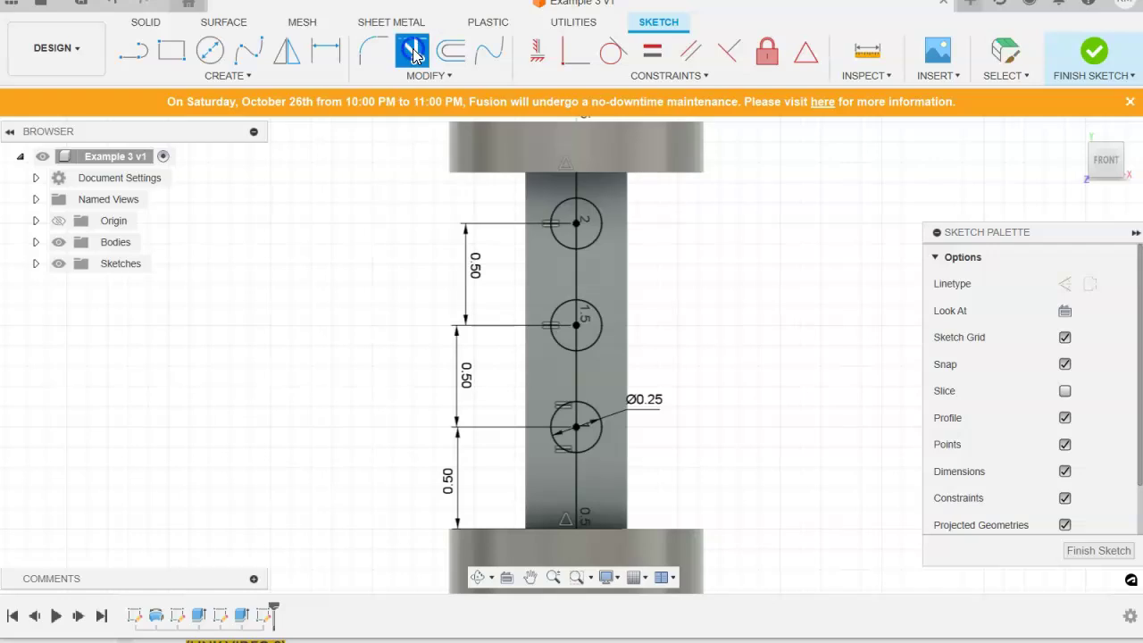
pyautogui.click(575, 184)
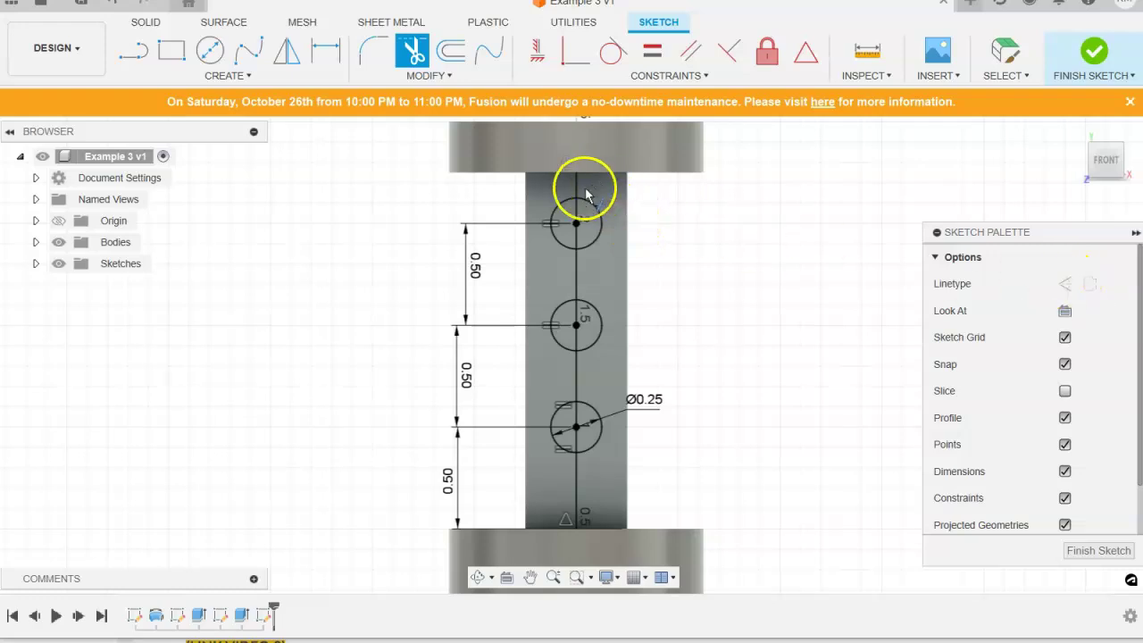
pyautogui.click(576, 183)
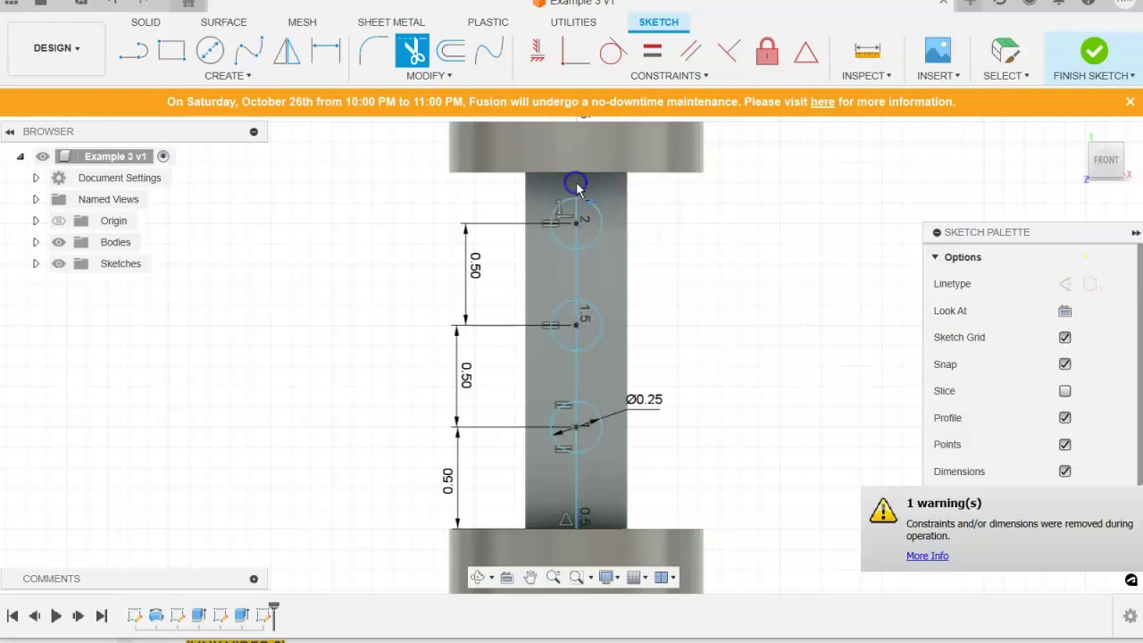
pyautogui.click(576, 266)
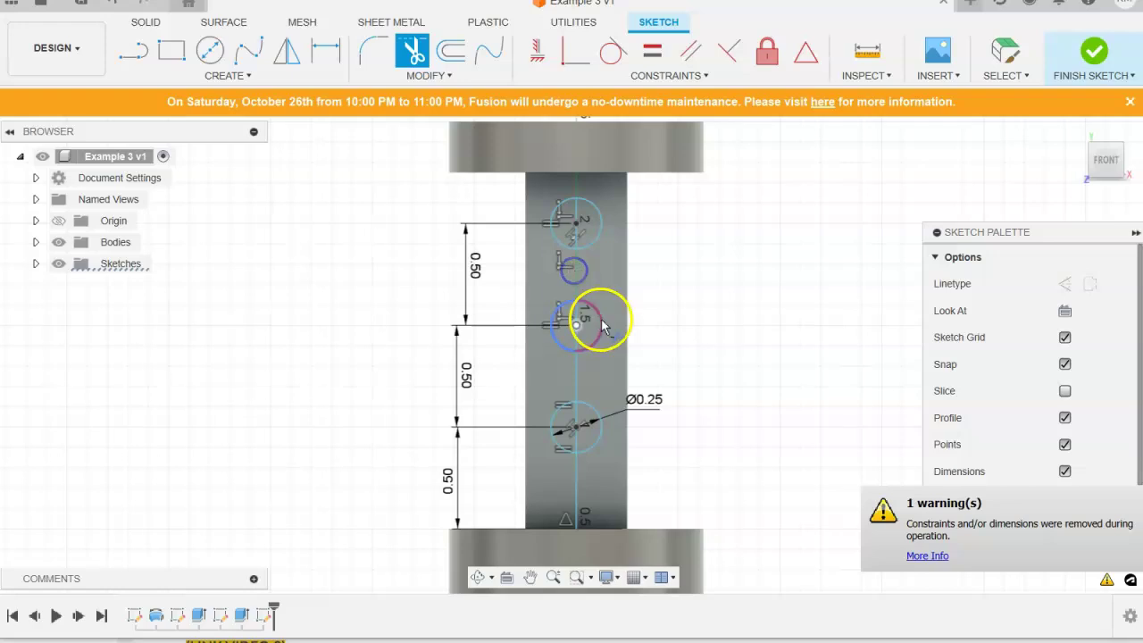
pyautogui.click(577, 380)
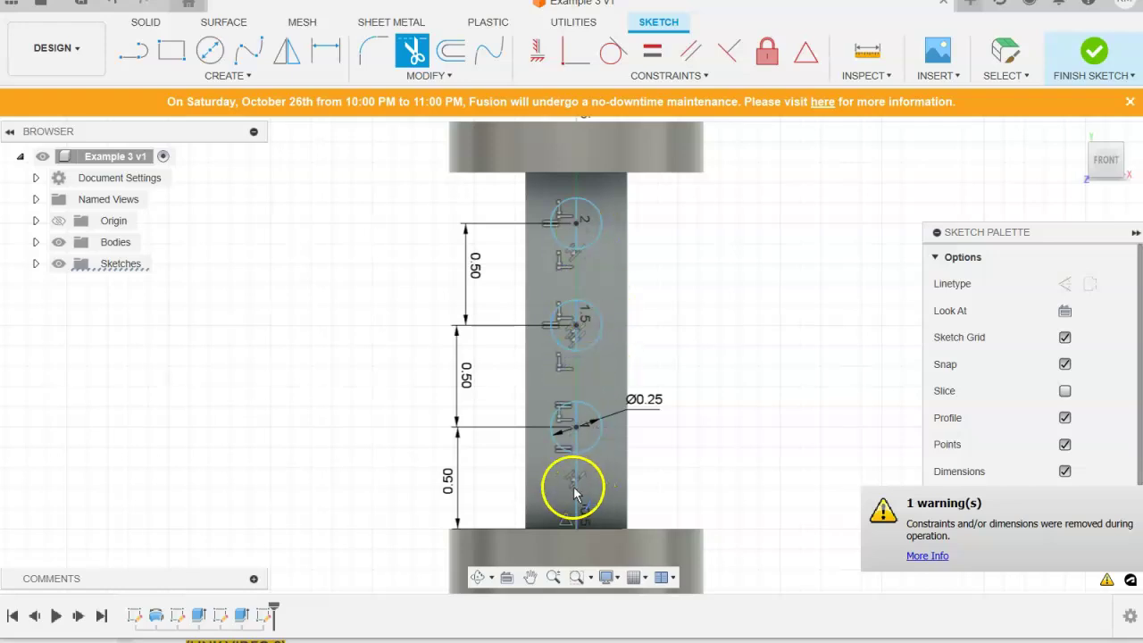
pyautogui.click(578, 497)
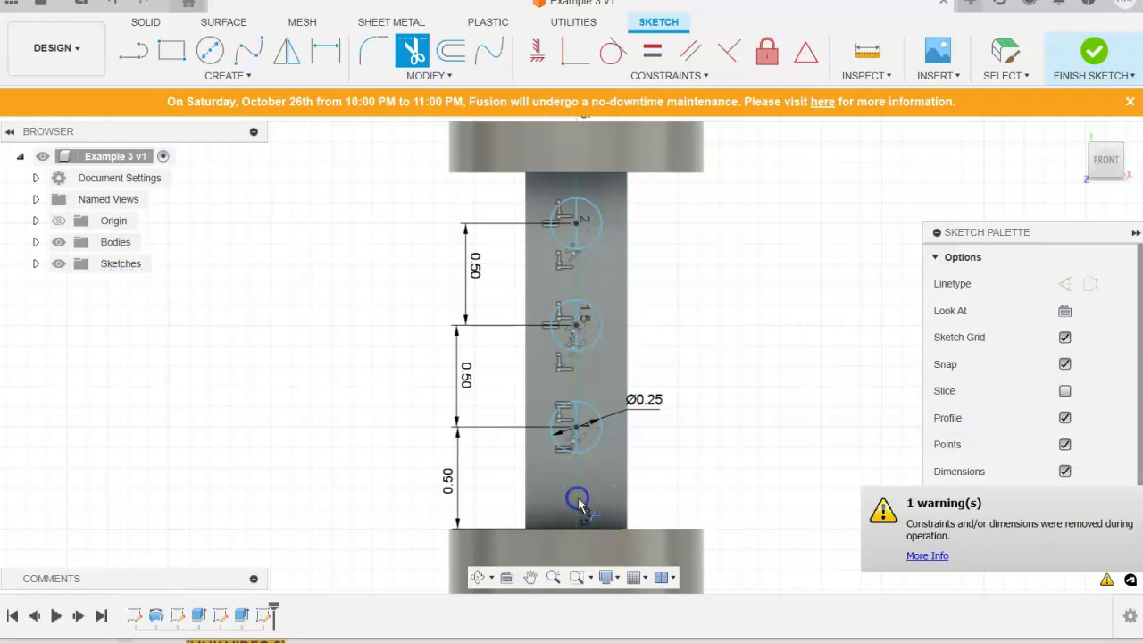
# Trim away the left half of each of the three circles to leave closed semicircles.
pyautogui.click(560, 240)
pyautogui.click(558, 314)
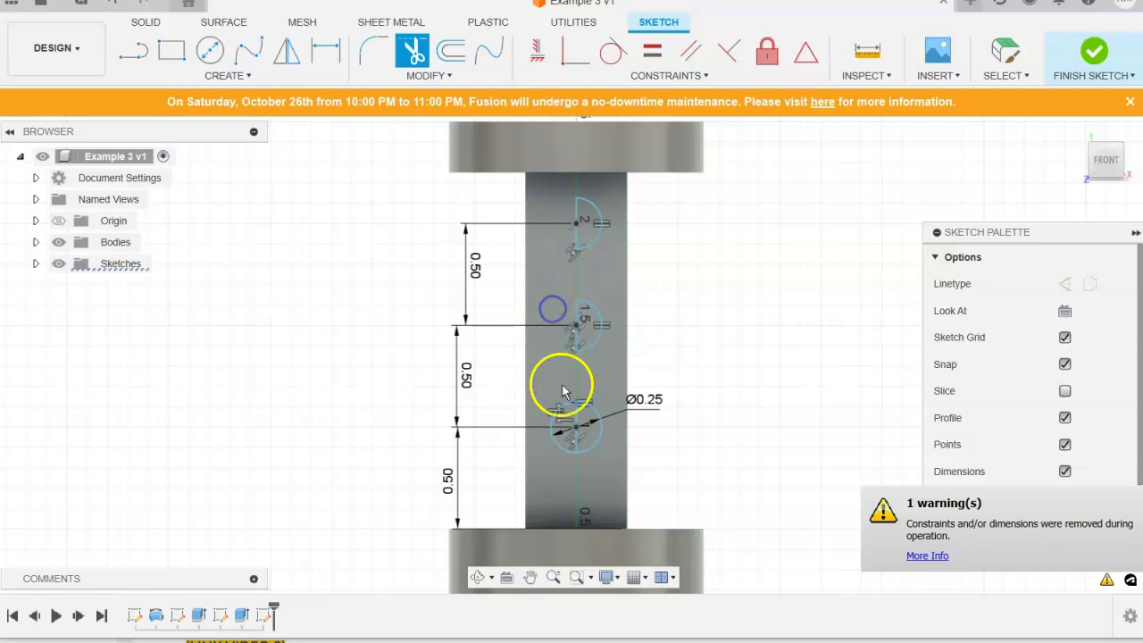
pyautogui.click(560, 447)
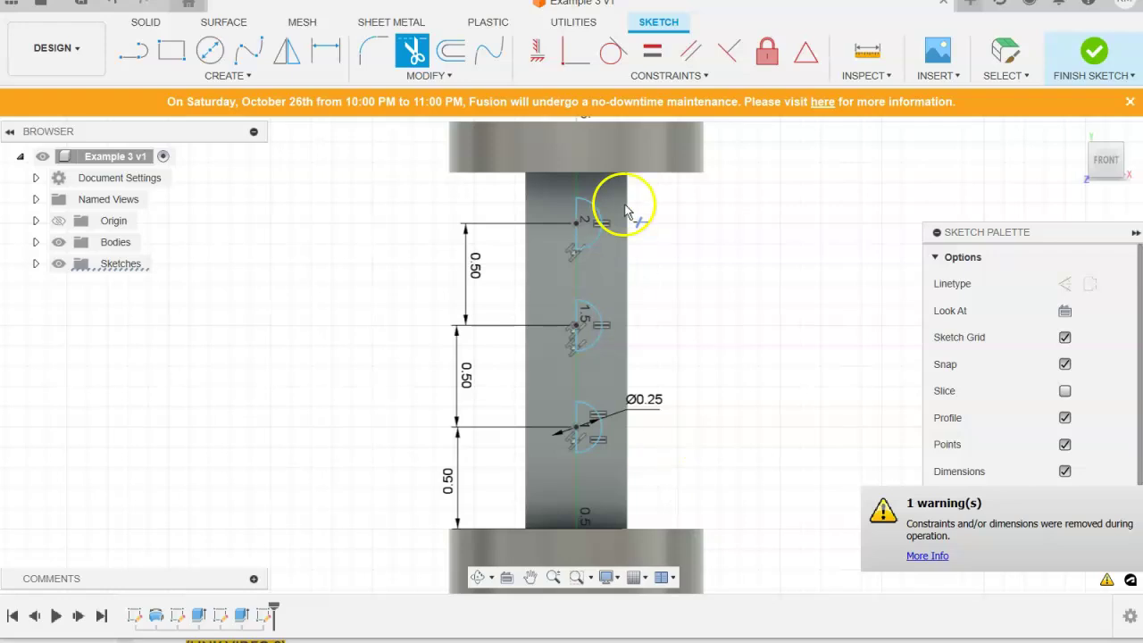
# Dimension the lowest semicircle's center 0.25 in from the post's right vertical edge.
pyautogui.click(325, 51)
pyautogui.click(581, 410)
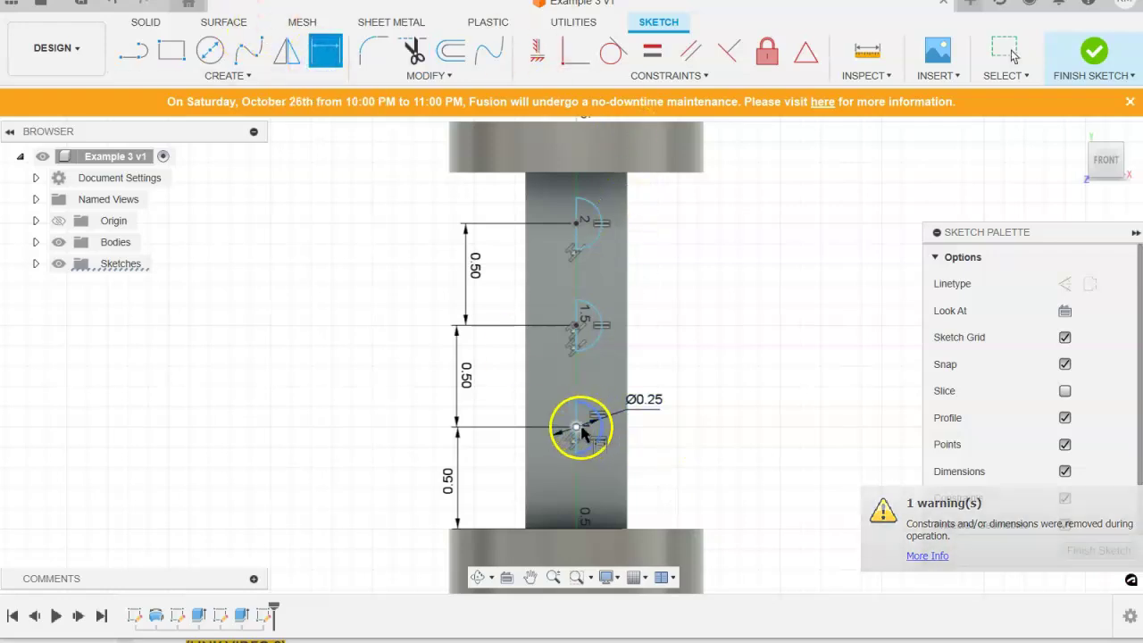
pyautogui.click(626, 432)
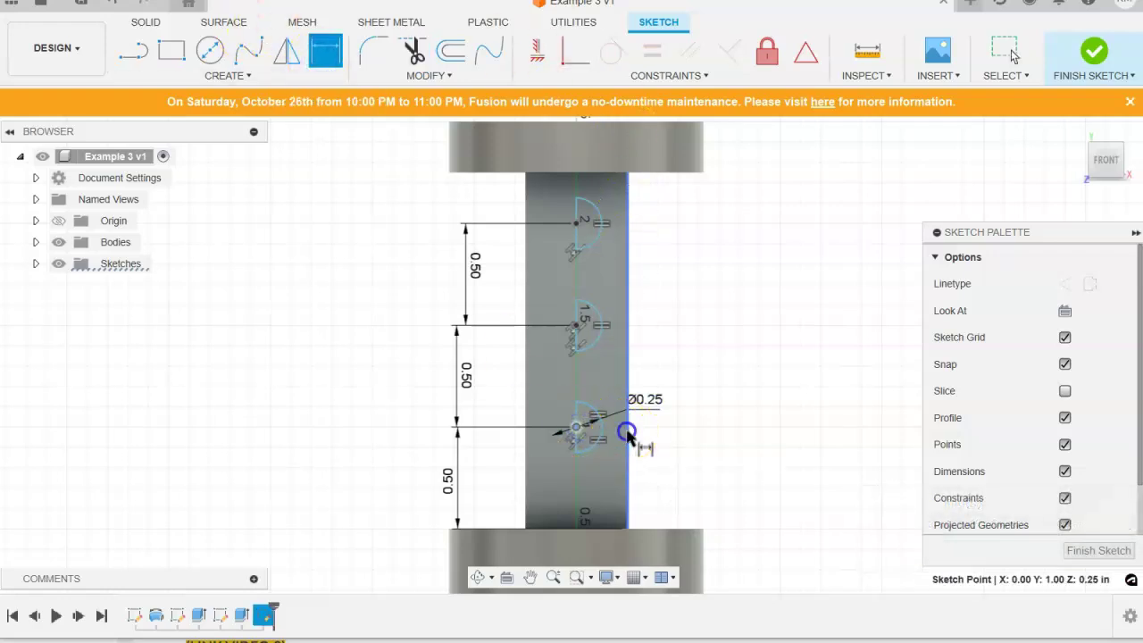
pyautogui.click(685, 527)
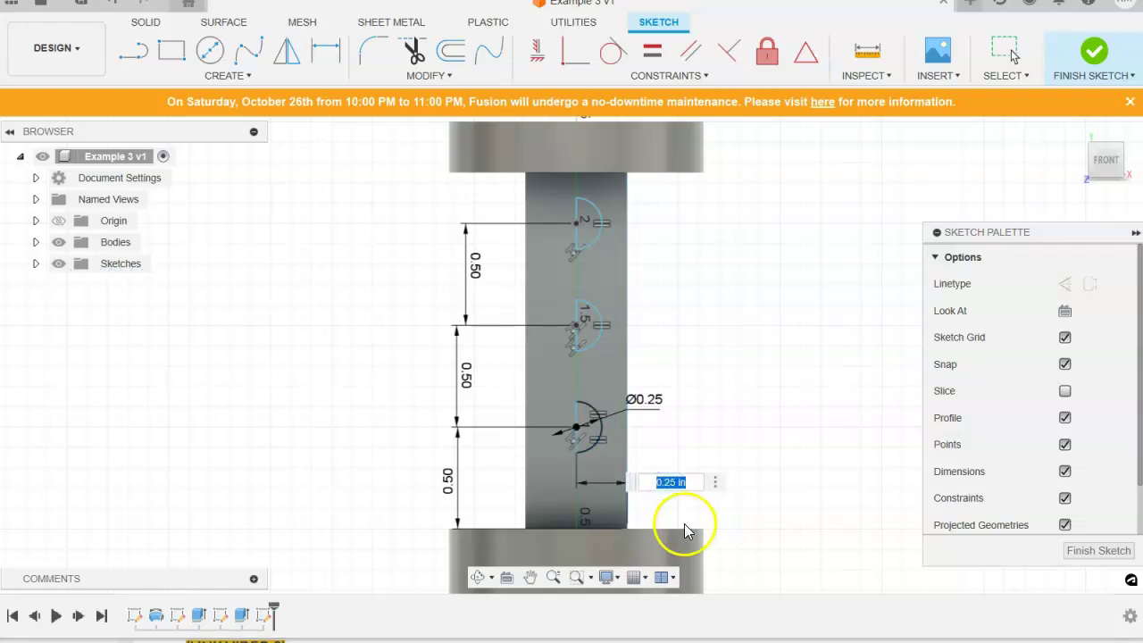
pyautogui.press('Return')
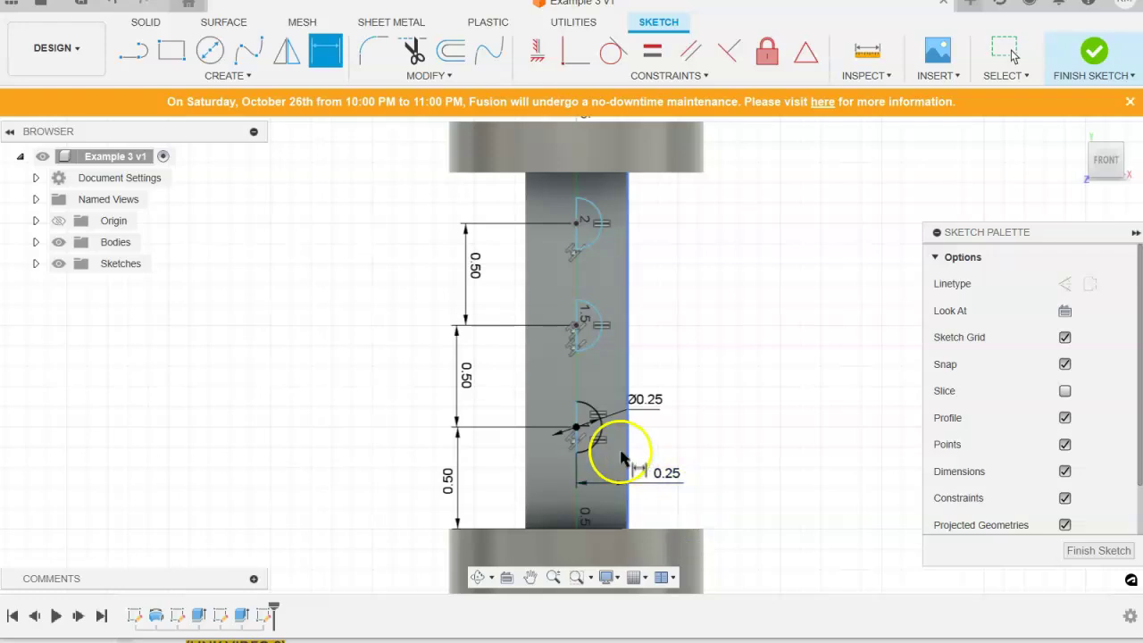
pyautogui.click(576, 421)
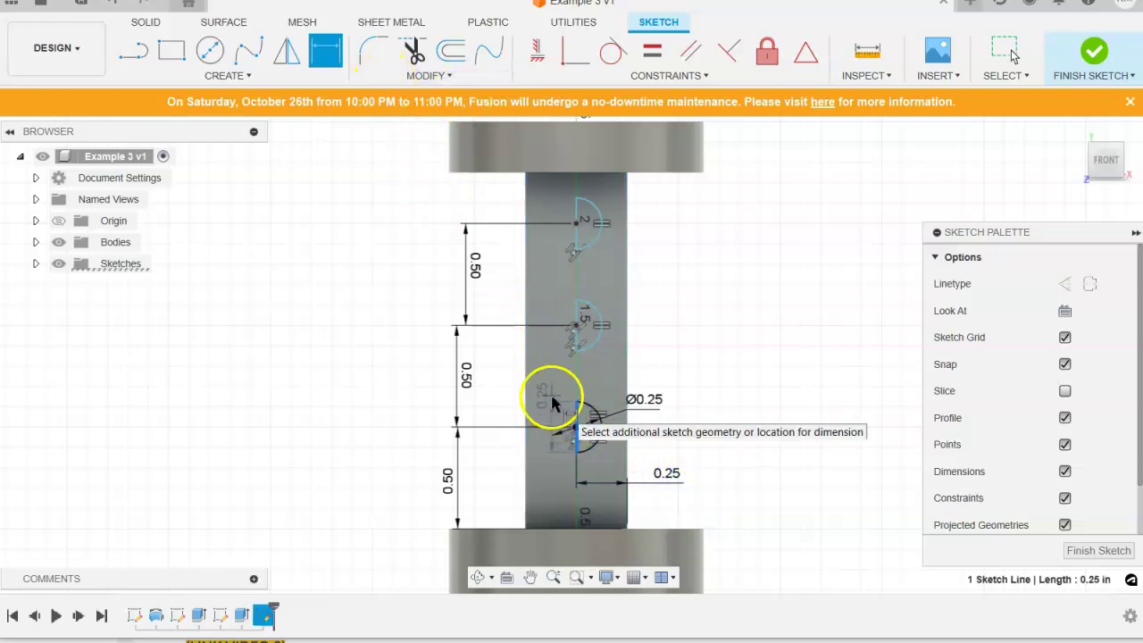
pyautogui.click(569, 425)
pyautogui.click(741, 365)
pyautogui.click(714, 438)
pyautogui.press('Escape')
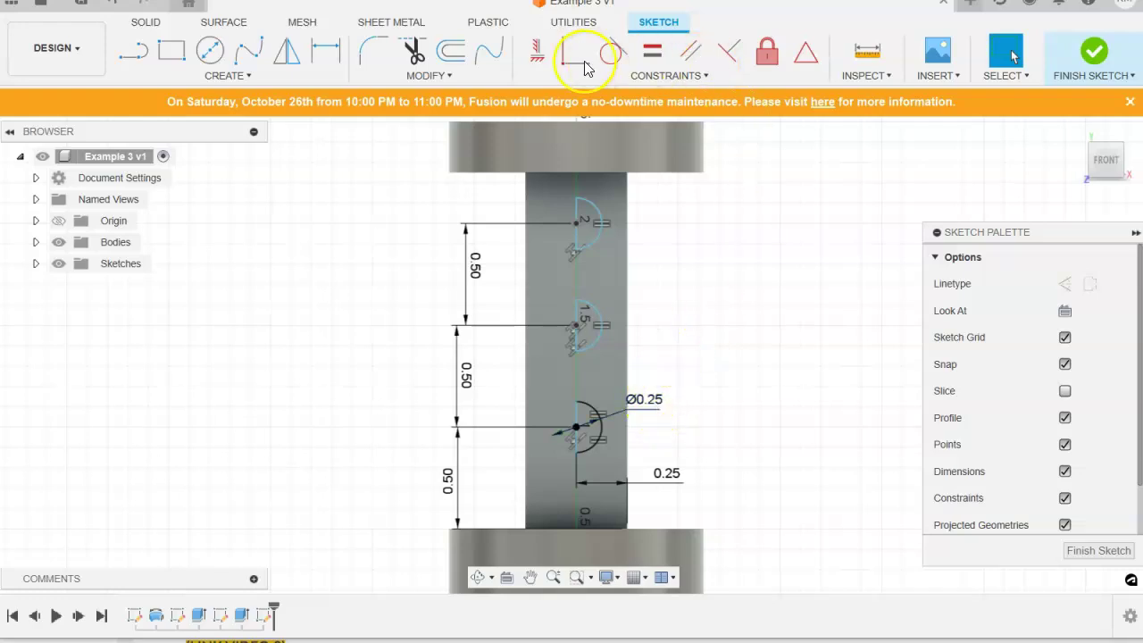
# Constrain the lowest semicircle's straight edge to vertical and finish the sketch.
pyautogui.click(537, 57)
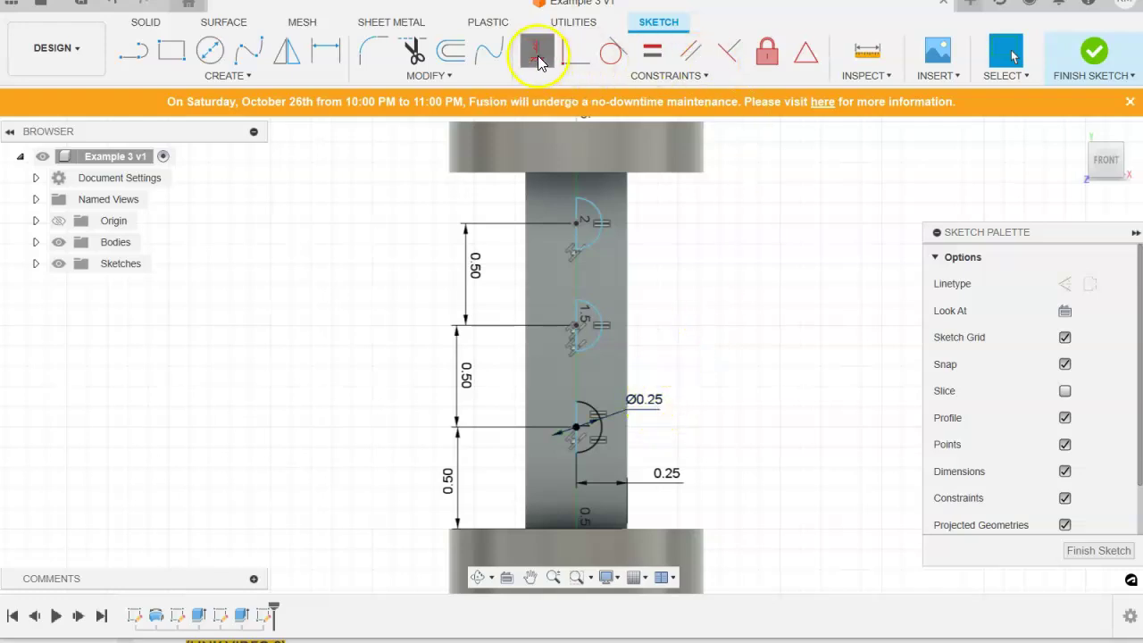
pyautogui.click(576, 415)
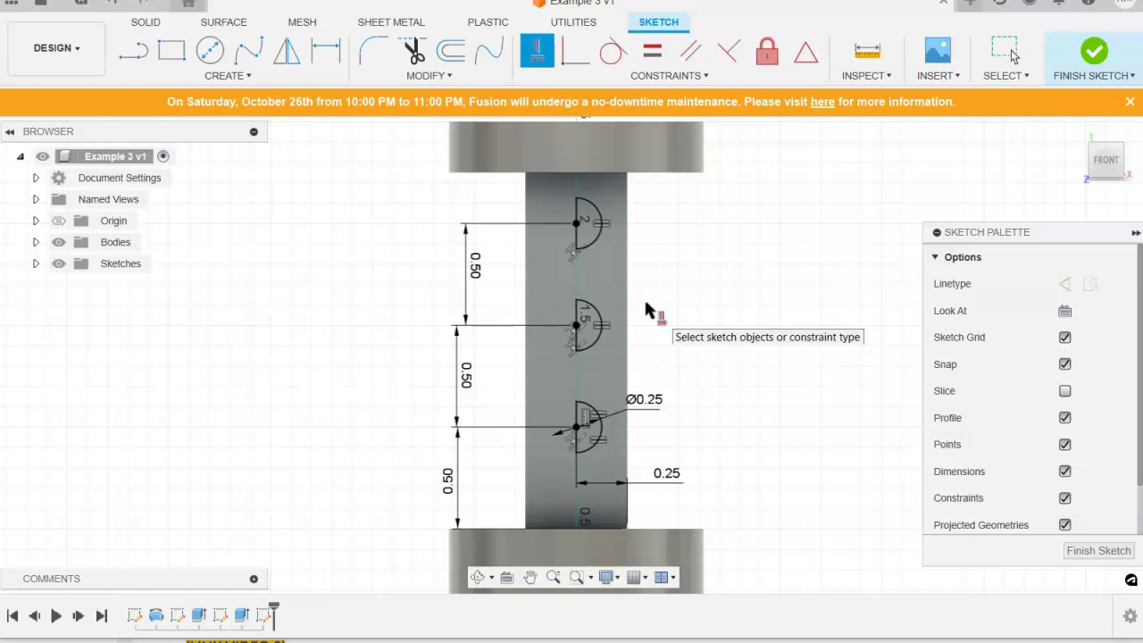
pyautogui.click(1098, 56)
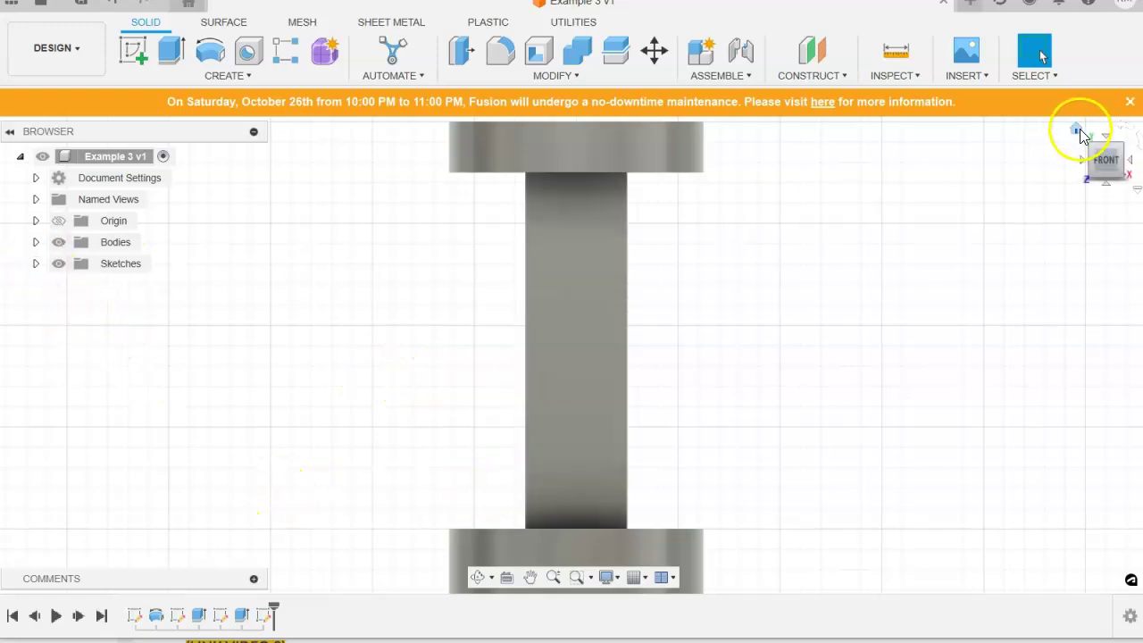
# Show Sketch4 with its three semicircle profiles on the post in the home view.
pyautogui.click(1076, 130)
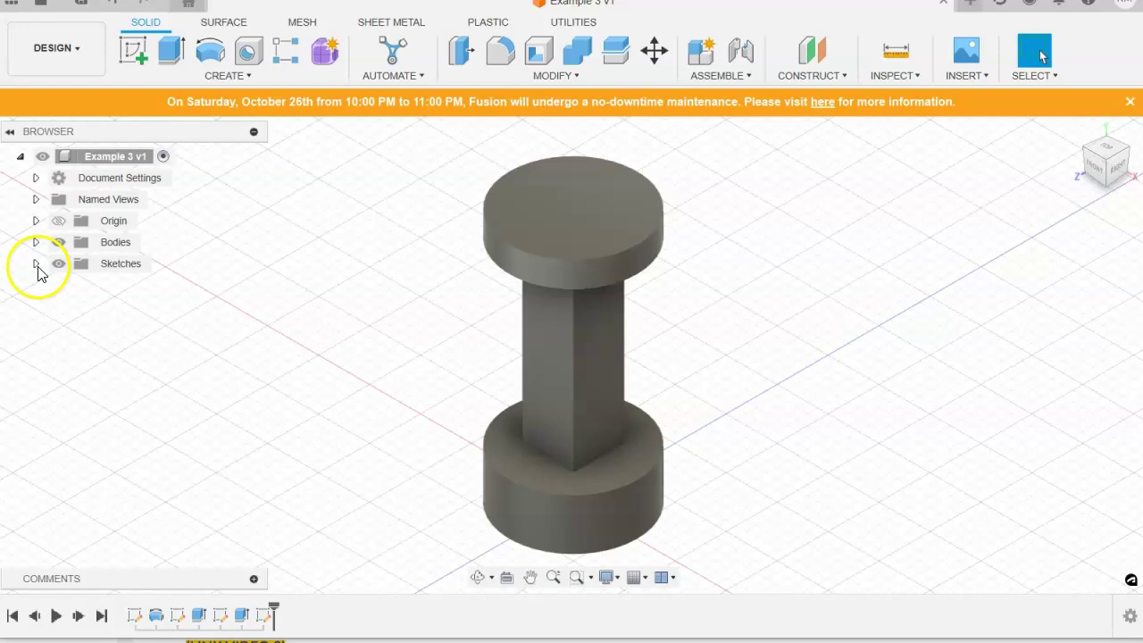
pyautogui.click(35, 266)
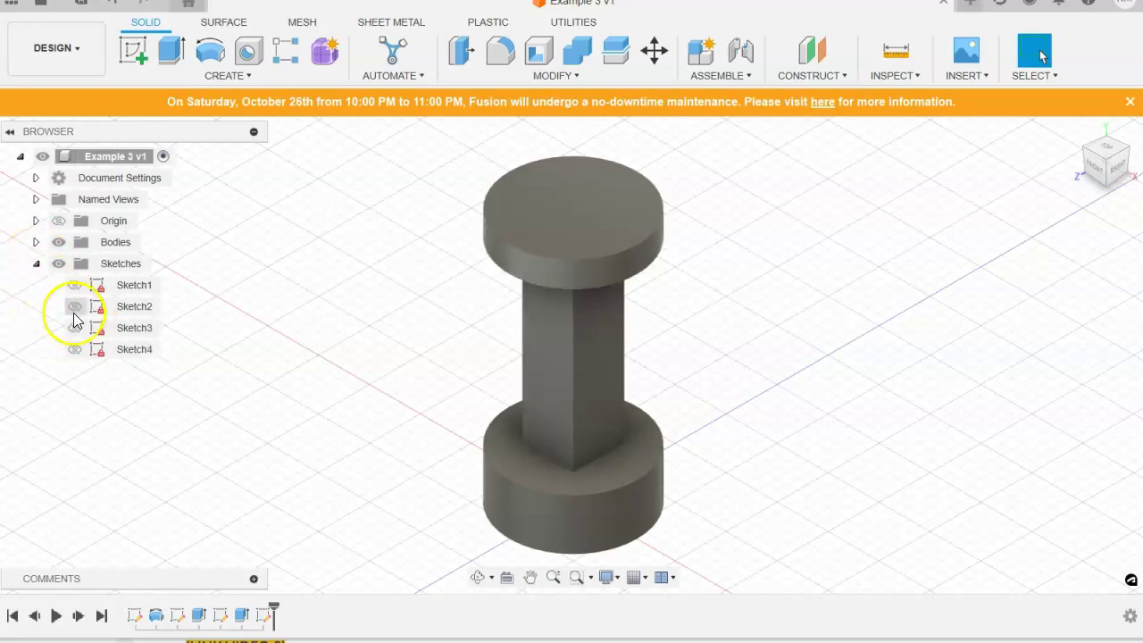
pyautogui.click(78, 352)
pyautogui.click(74, 351)
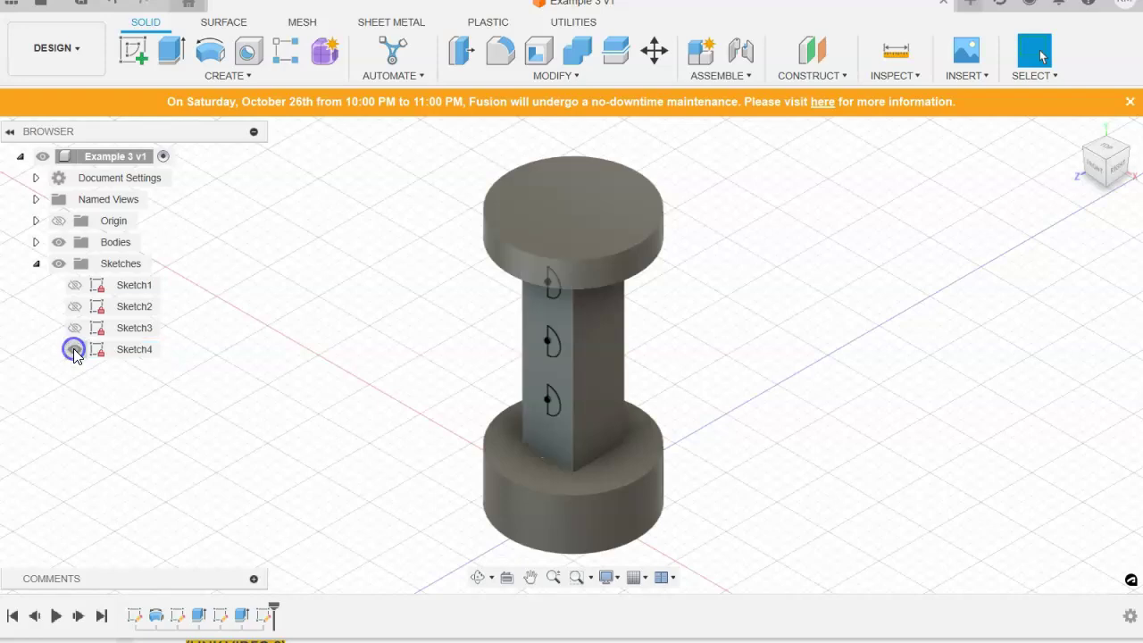
# Revolve the three semicircle profiles 180 degrees to one side about the lowest semicircle's straight edge, using the Join operation.
pyautogui.click(211, 51)
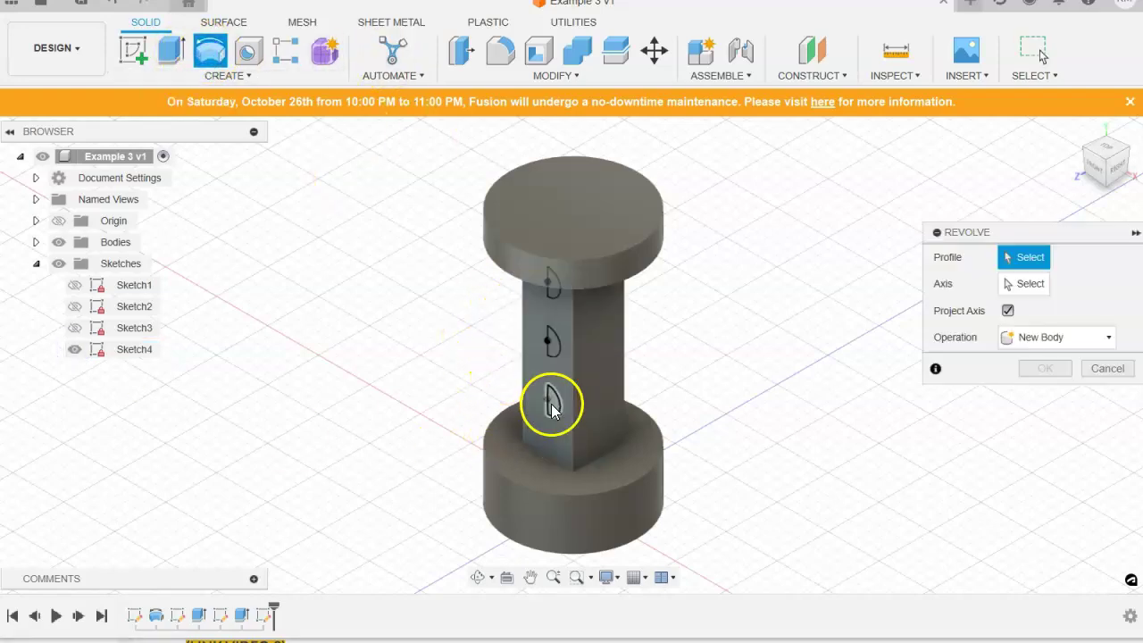
pyautogui.click(551, 401)
pyautogui.click(552, 346)
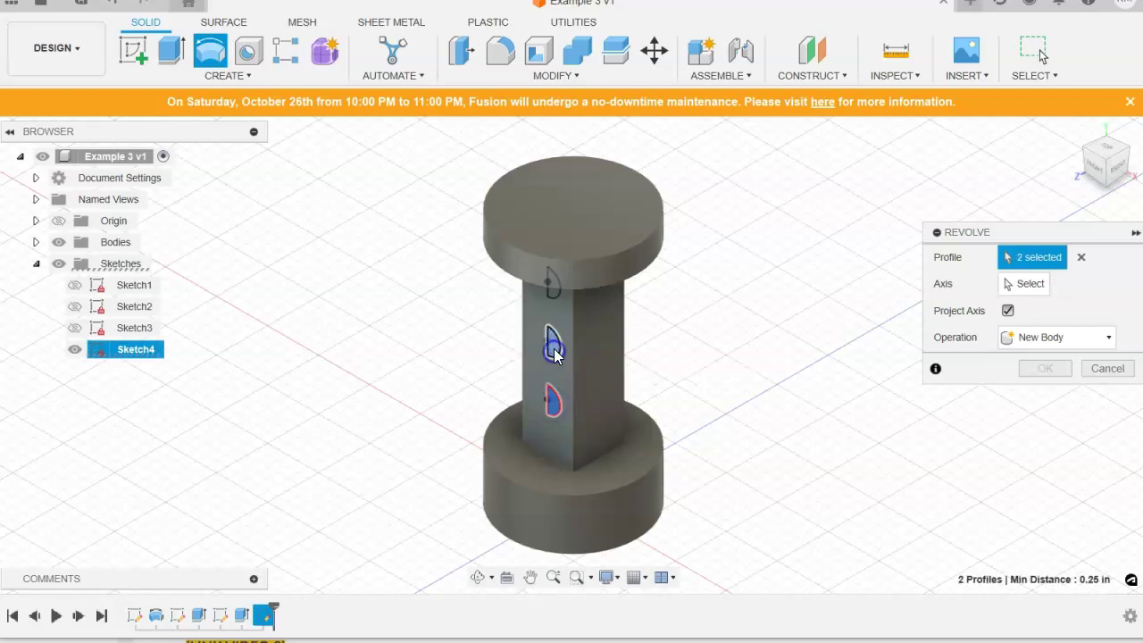
pyautogui.click(551, 286)
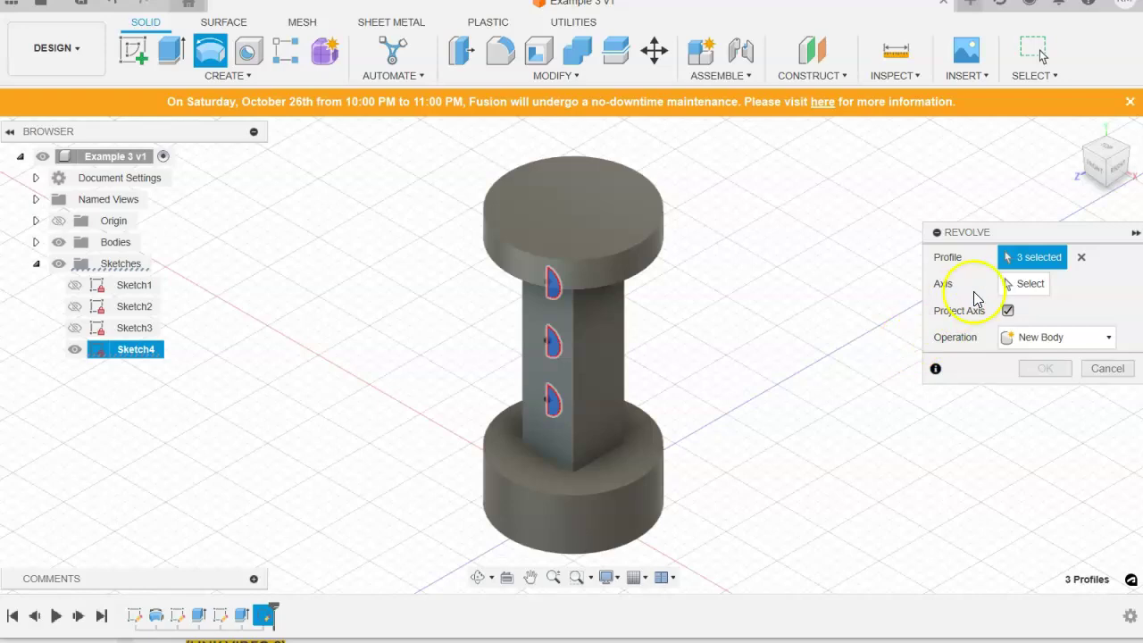
pyautogui.click(1027, 283)
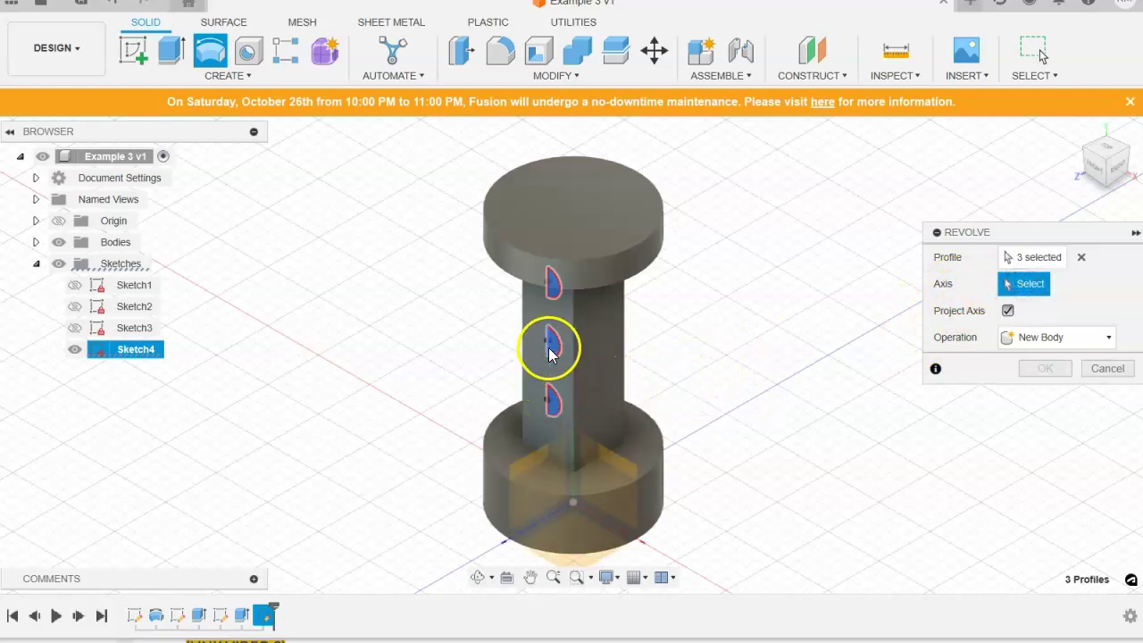
pyautogui.click(547, 400)
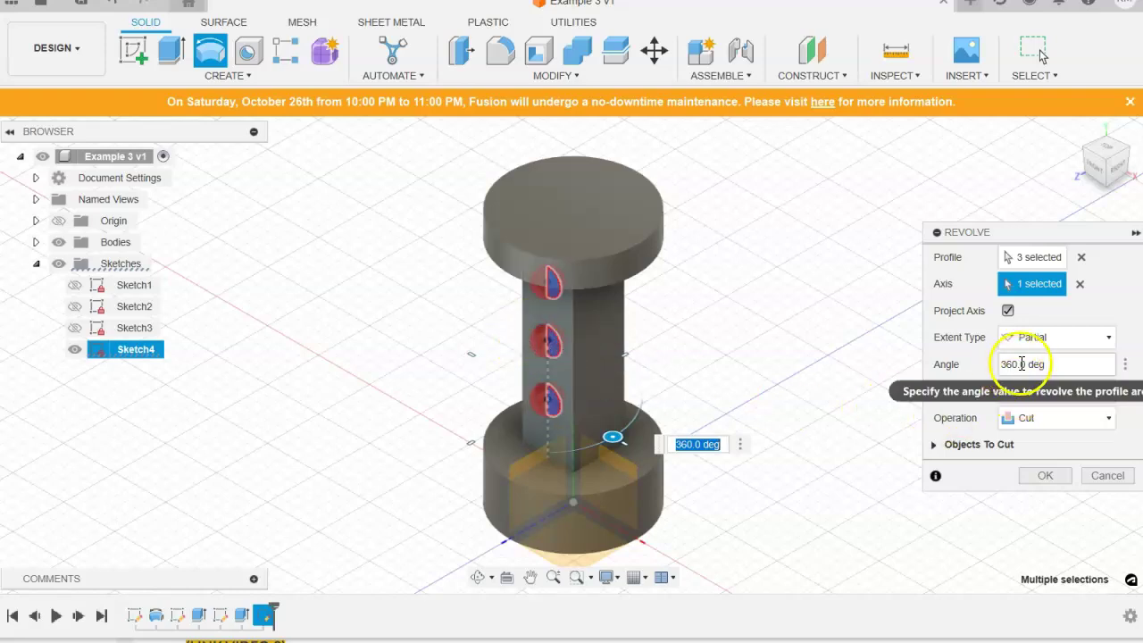
pyautogui.moveTo(1018, 365); pyautogui.dragTo(998, 364)
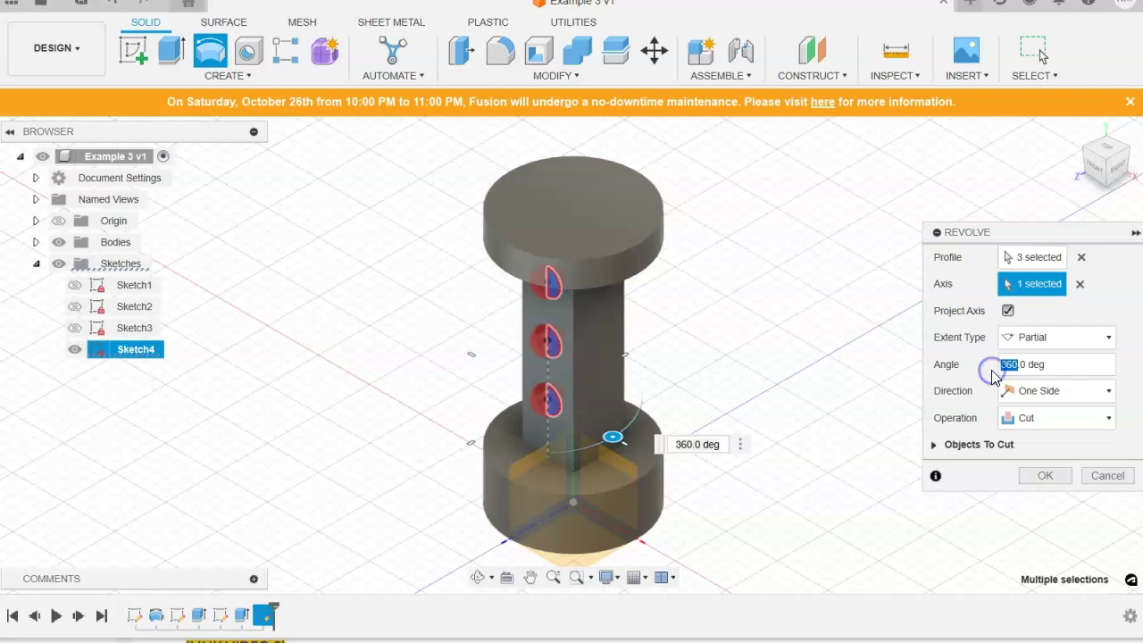
pyautogui.write('180')
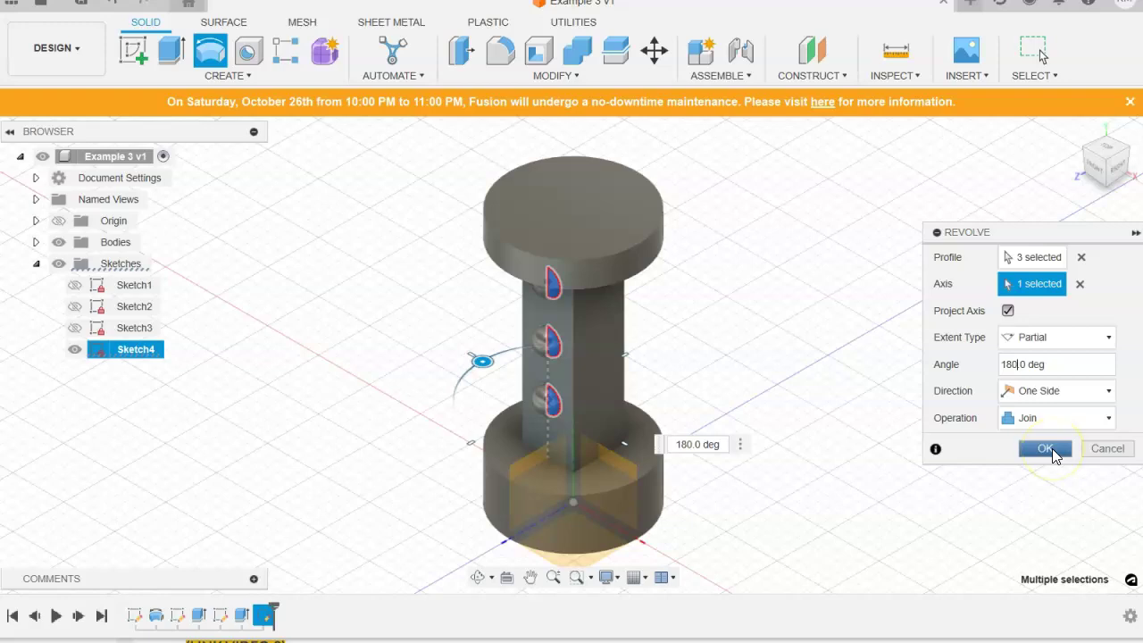
pyautogui.click(1052, 448)
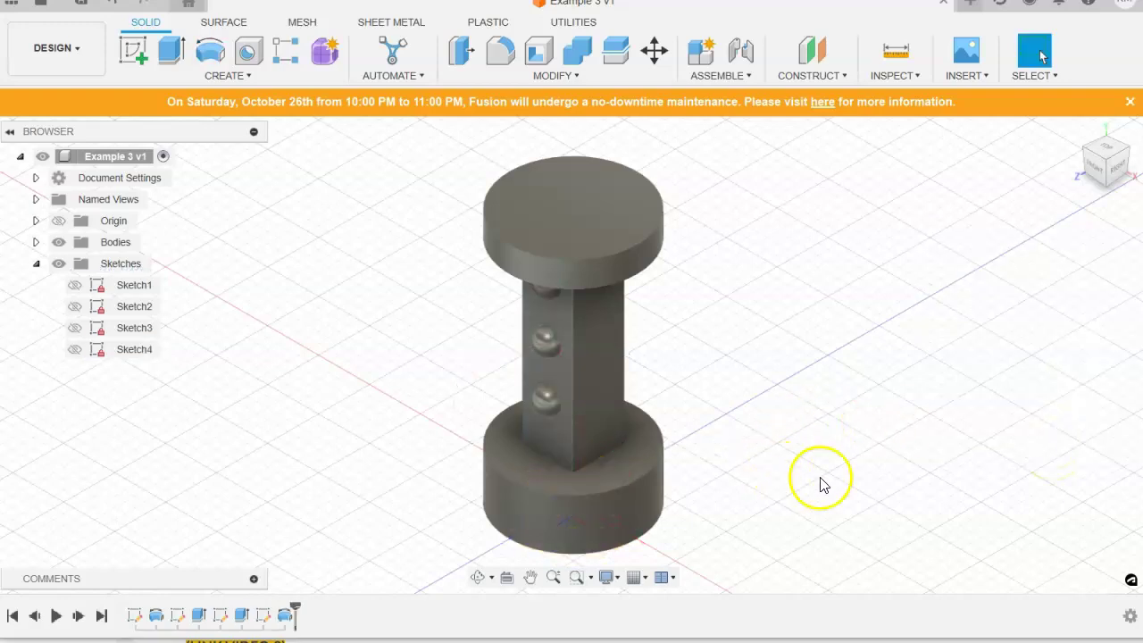
# Try to change the semicircle revolve's operation to Cut and reselect its axis.
pyautogui.scroll(-2, 619, 401)
pyautogui.scroll(5, 538, 402)
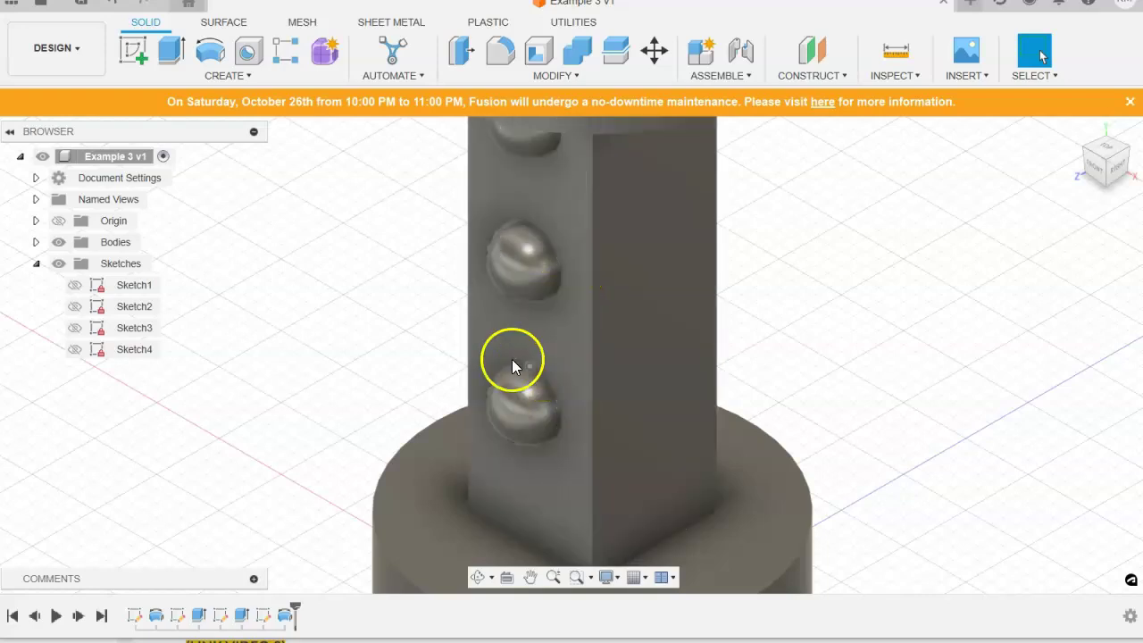
pyautogui.doubleClick(286, 616)
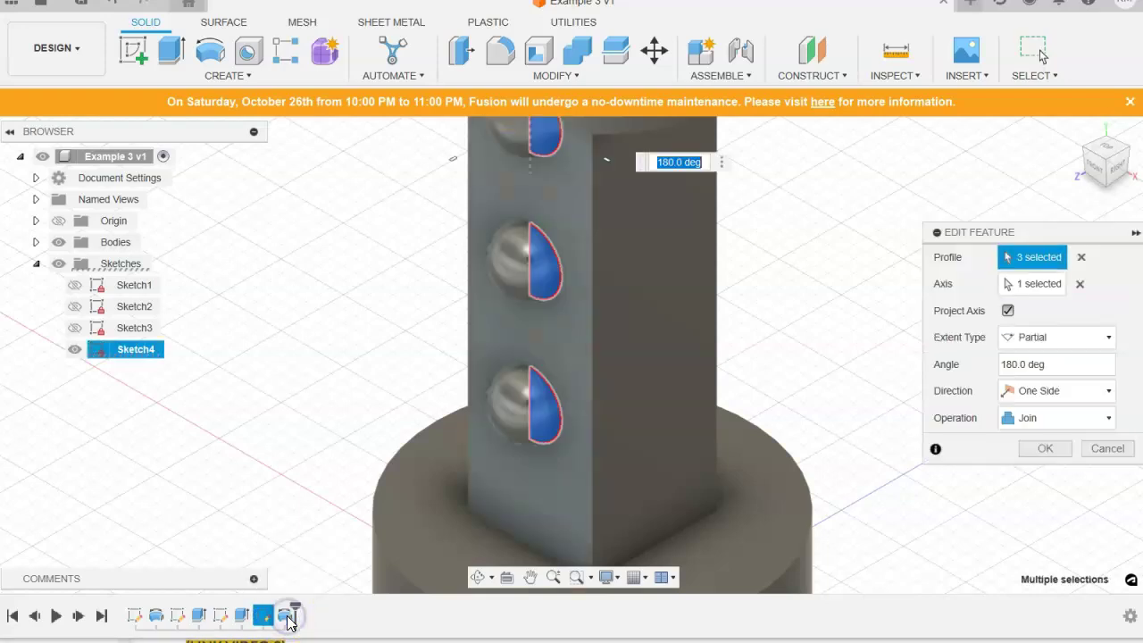
pyautogui.click(1051, 365)
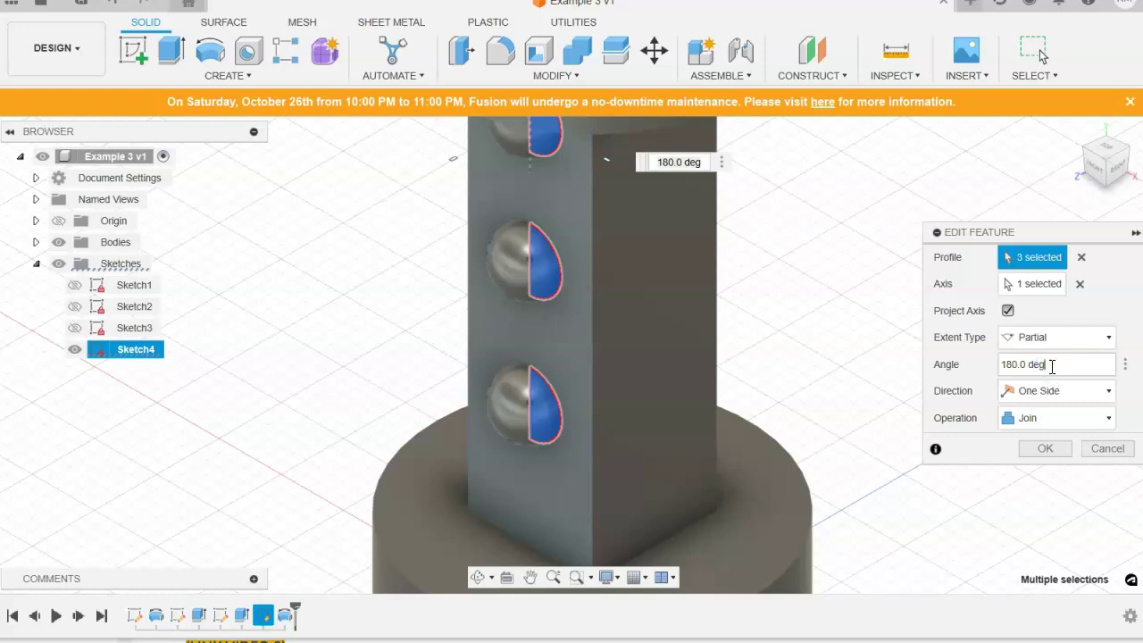
pyautogui.click(1057, 418)
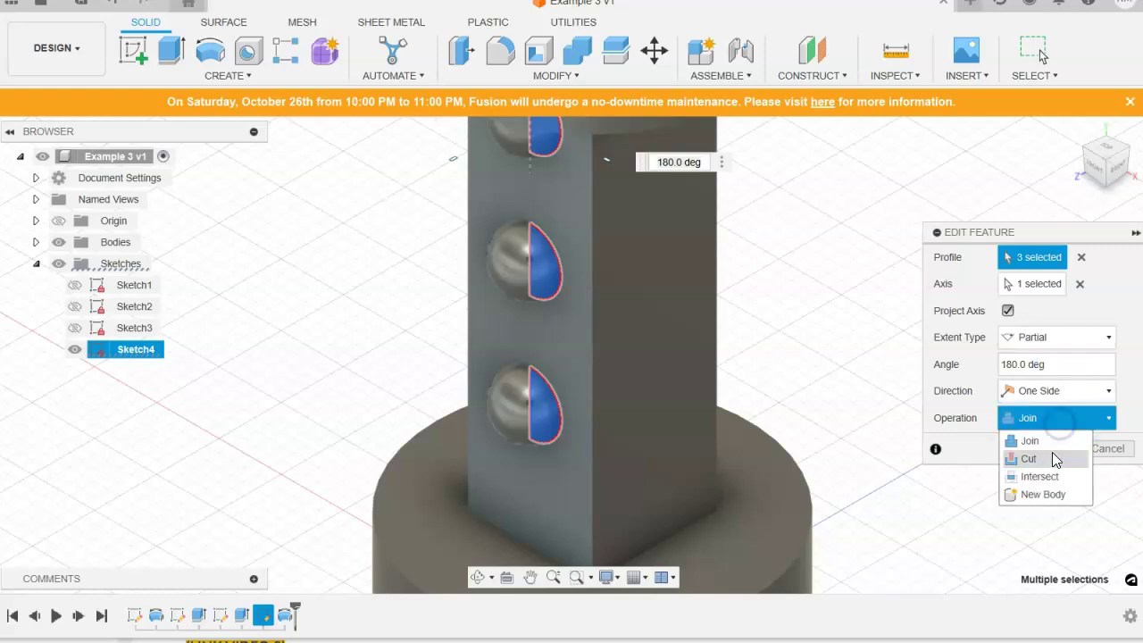
pyautogui.click(1028, 459)
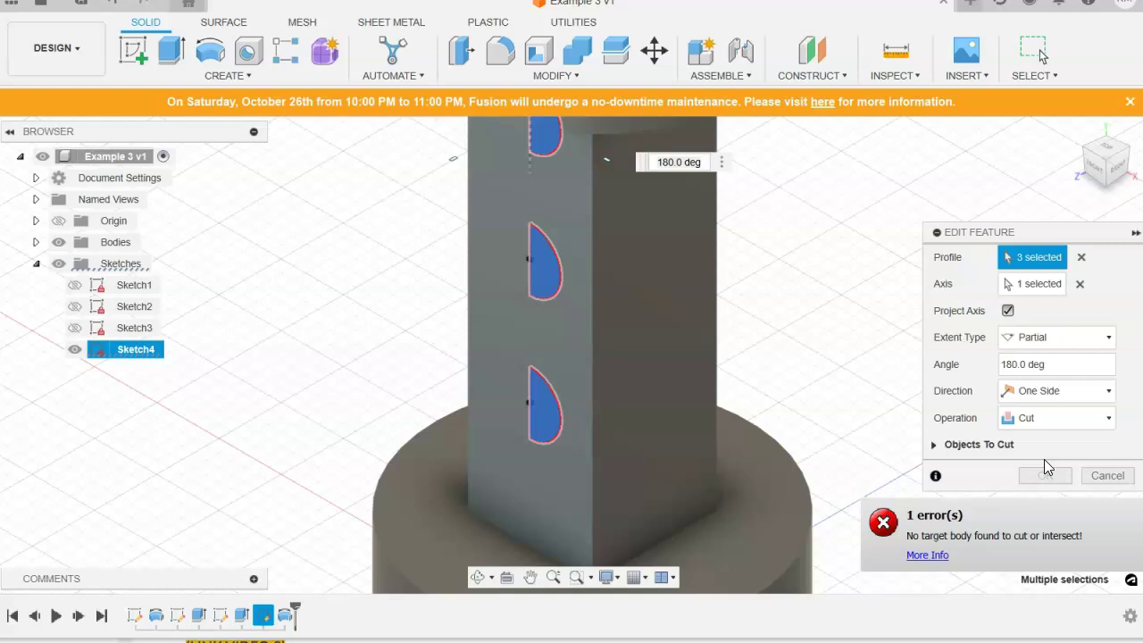
pyautogui.click(1031, 284)
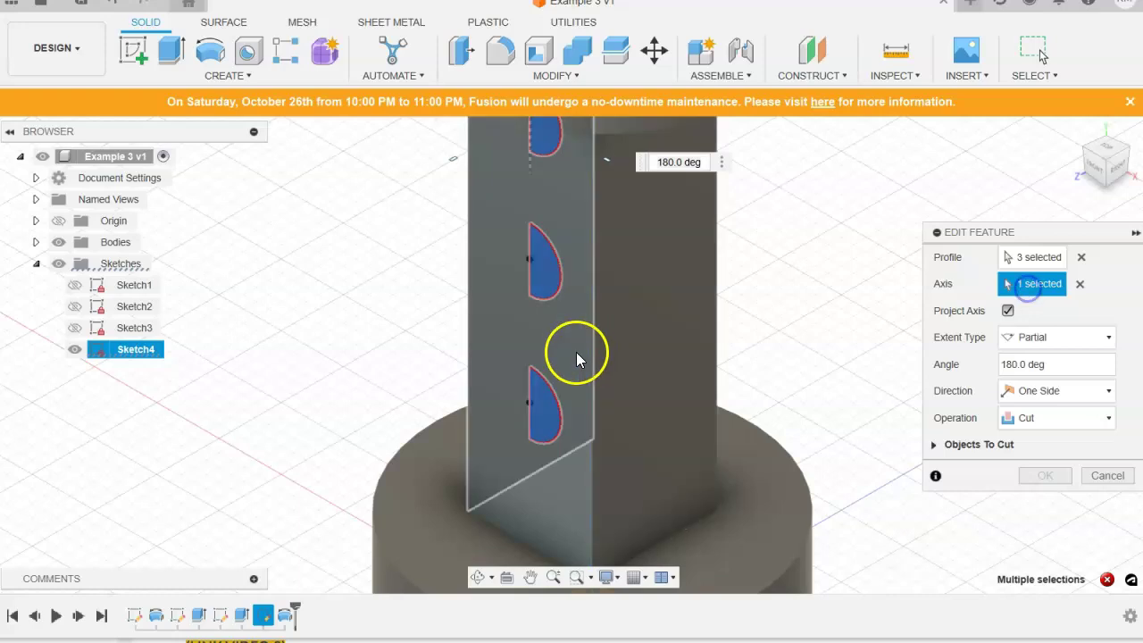
pyautogui.click(530, 419)
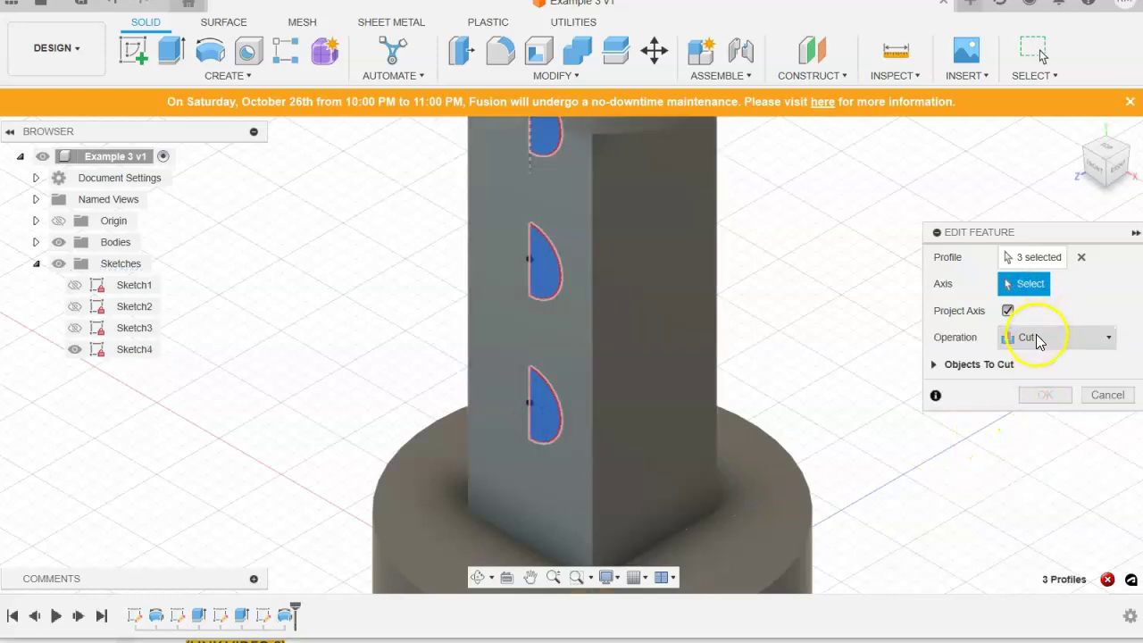
pyautogui.click(934, 365)
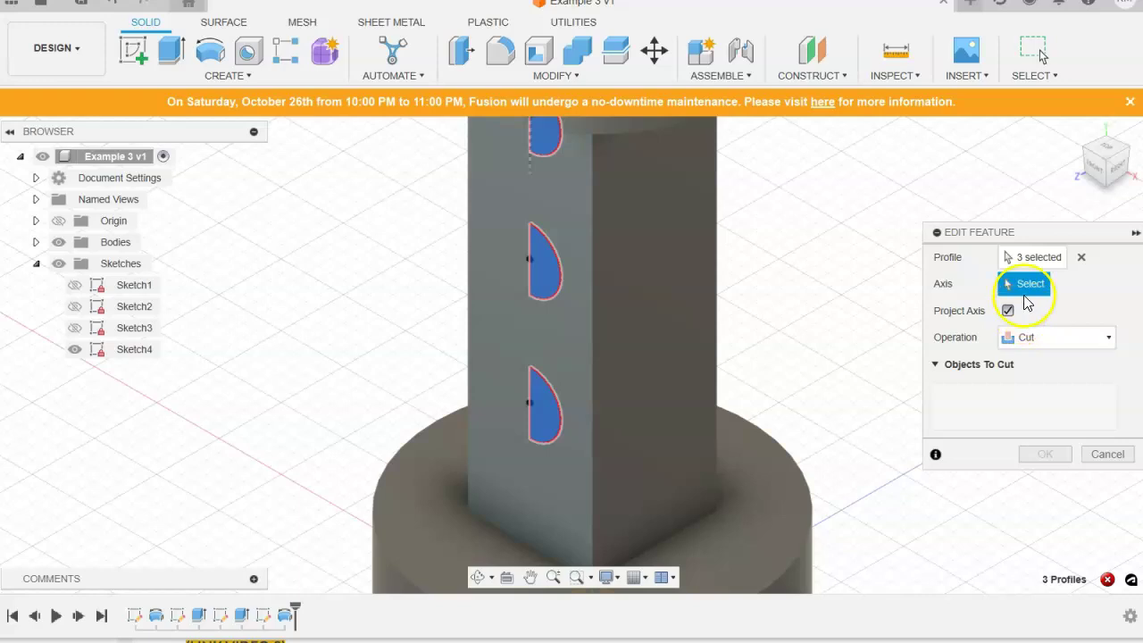
pyautogui.click(1021, 257)
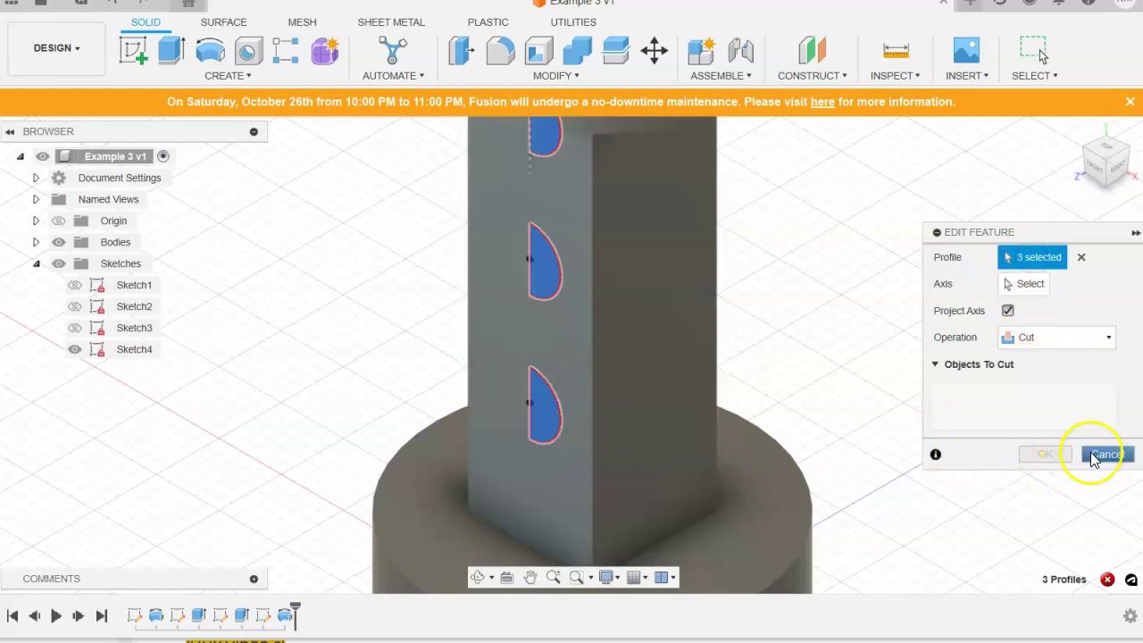
pyautogui.click(1090, 452)
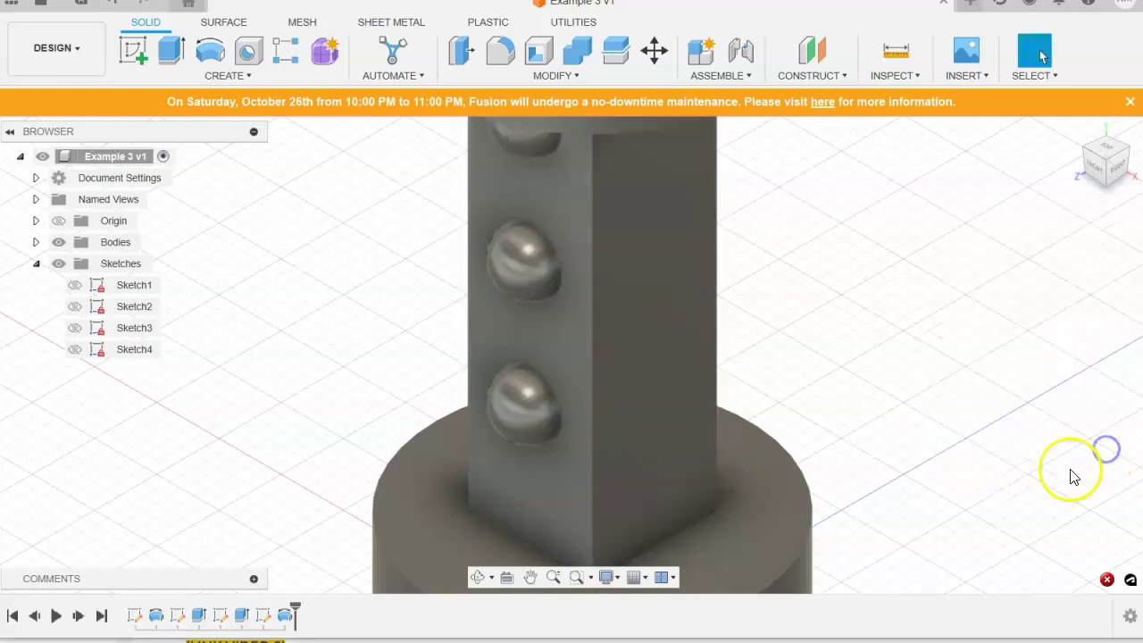
# Try the joined semicircle revolve with an angle of -180 degrees, and undo that change.
pyautogui.doubleClick(284, 615)
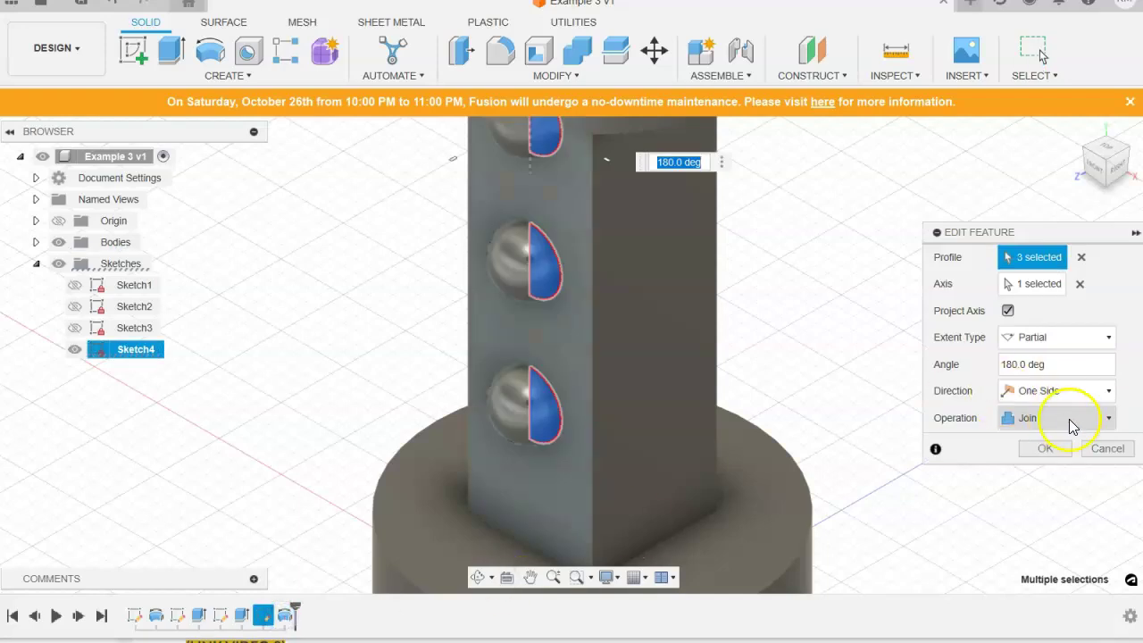
pyautogui.click(1028, 364)
pyautogui.write('-180')
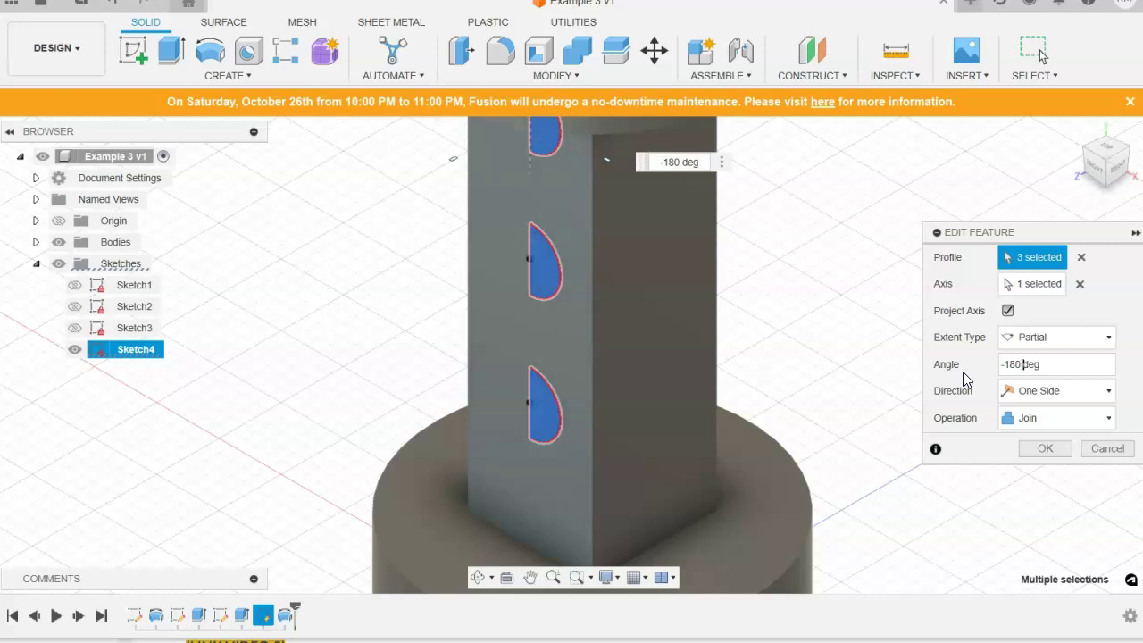
pyautogui.click(1045, 448)
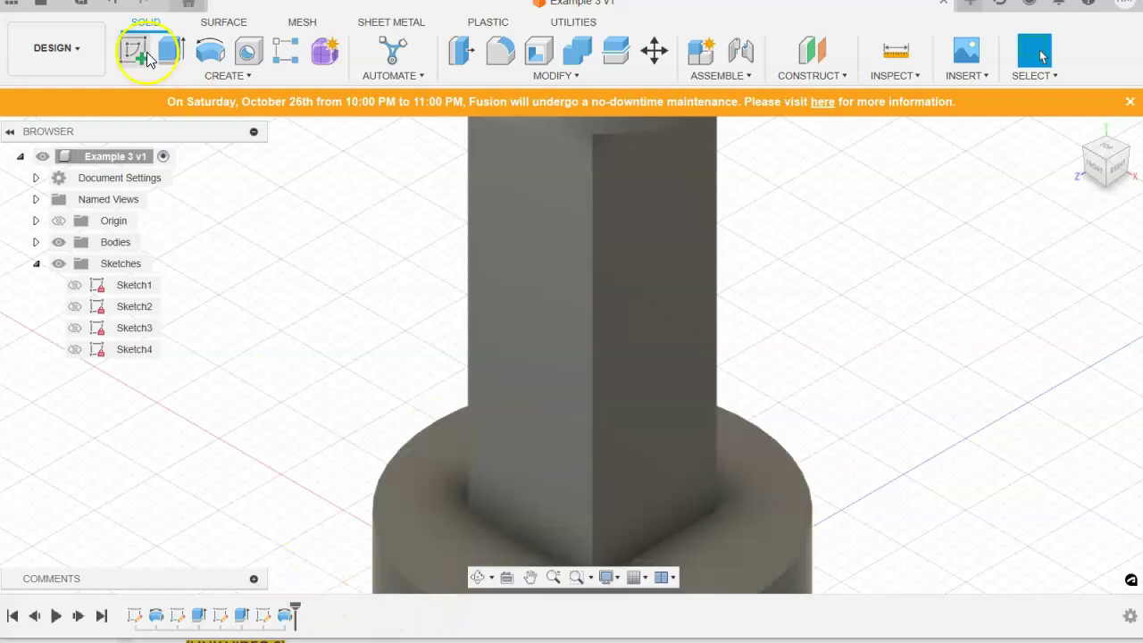
pyautogui.click(121, 11)
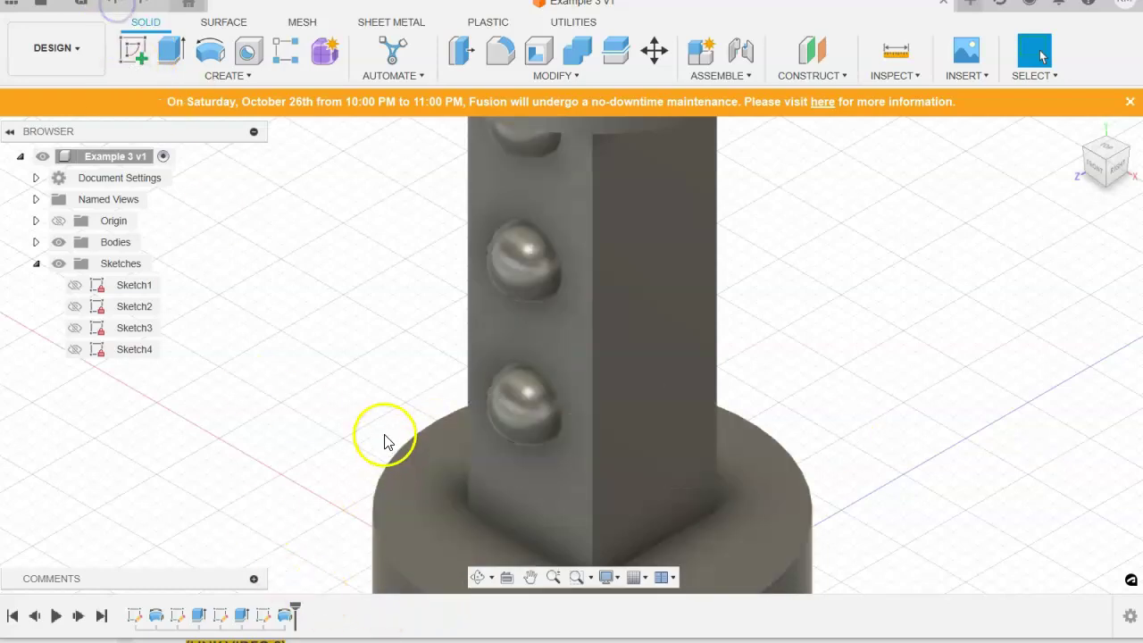
# Edit the semicircle revolve to use an angle of 360 degrees and the Cut operation.
pyautogui.doubleClick(286, 616)
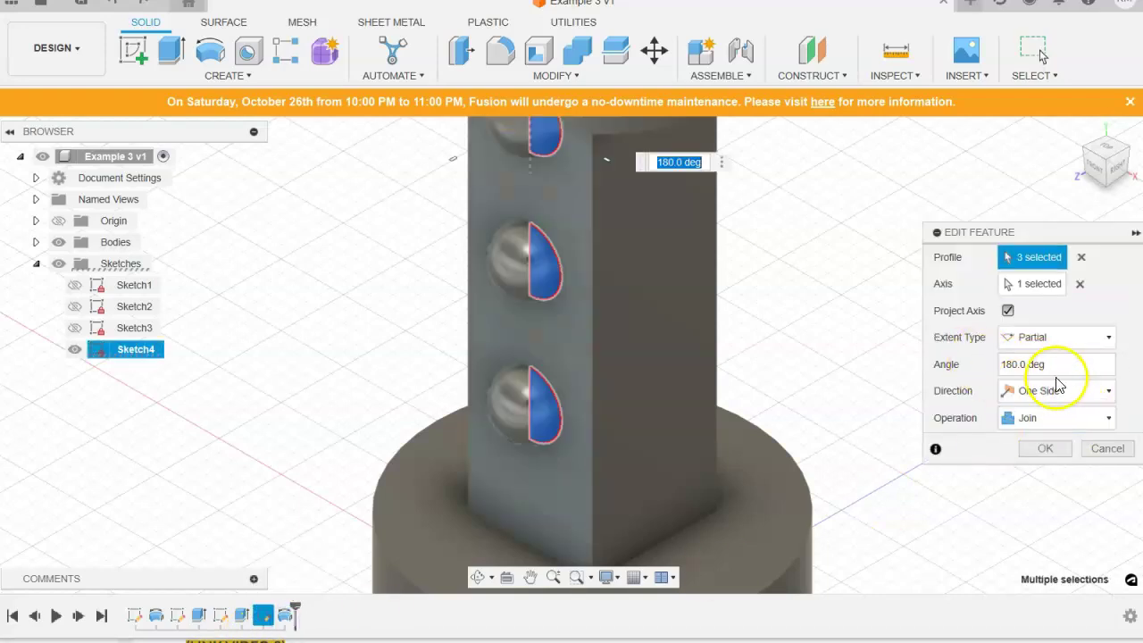
pyautogui.click(946, 366)
pyautogui.write('360')
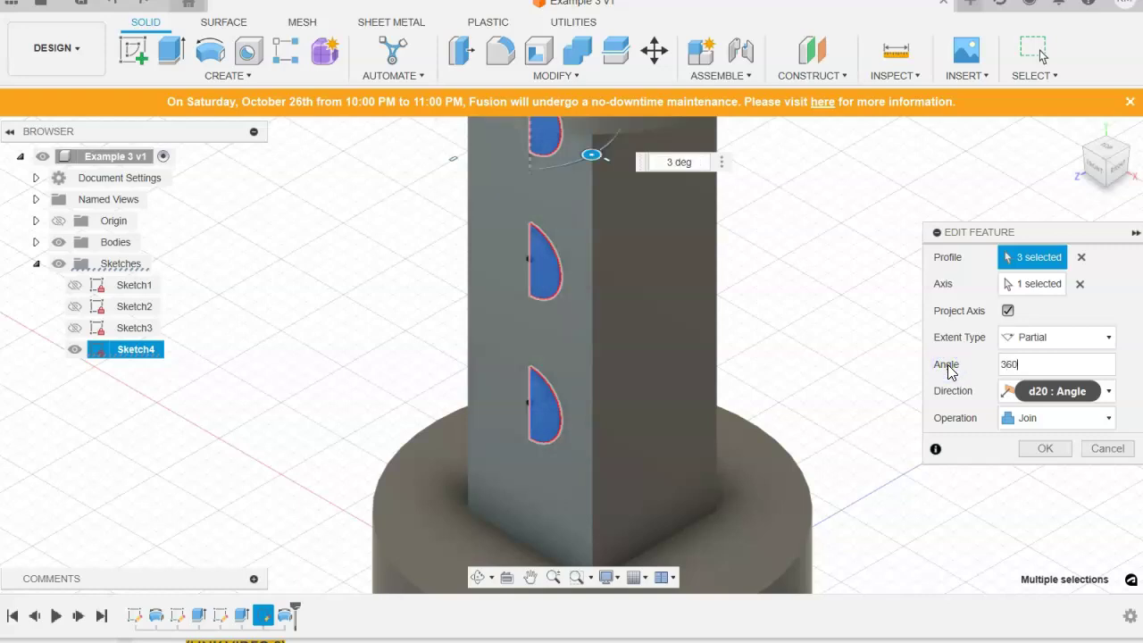
pyautogui.click(1066, 417)
pyautogui.click(1035, 453)
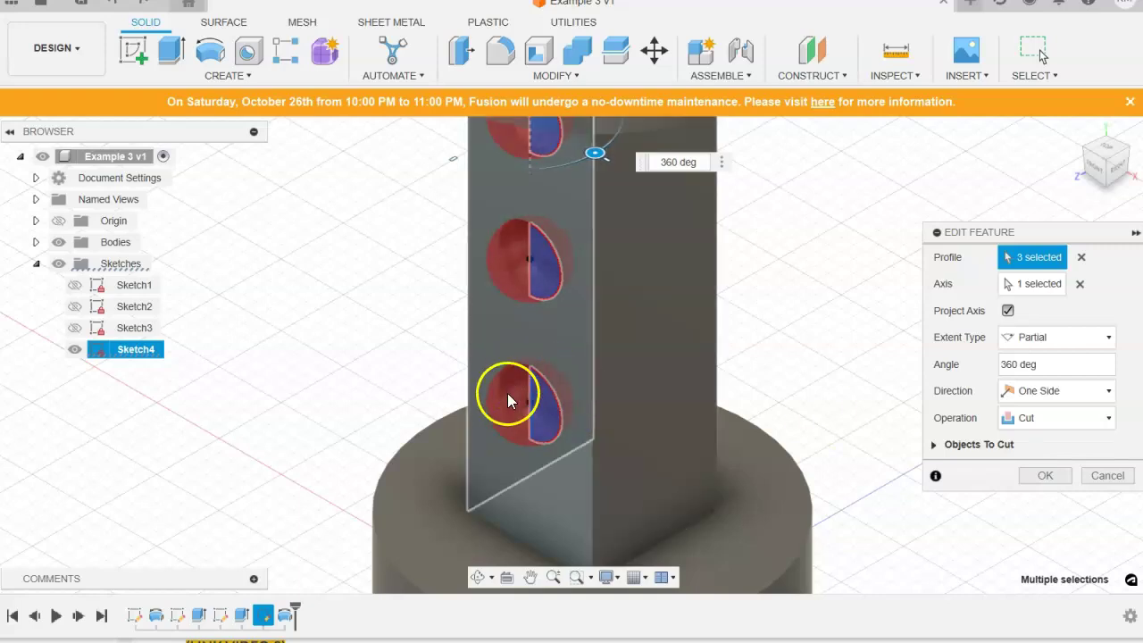
# Try the semicircle revolve cut with an angle of 180 degrees, and set it back to 360 degrees.
pyautogui.moveTo(1018, 371); pyautogui.dragTo(965, 362)
pyautogui.press('Return')
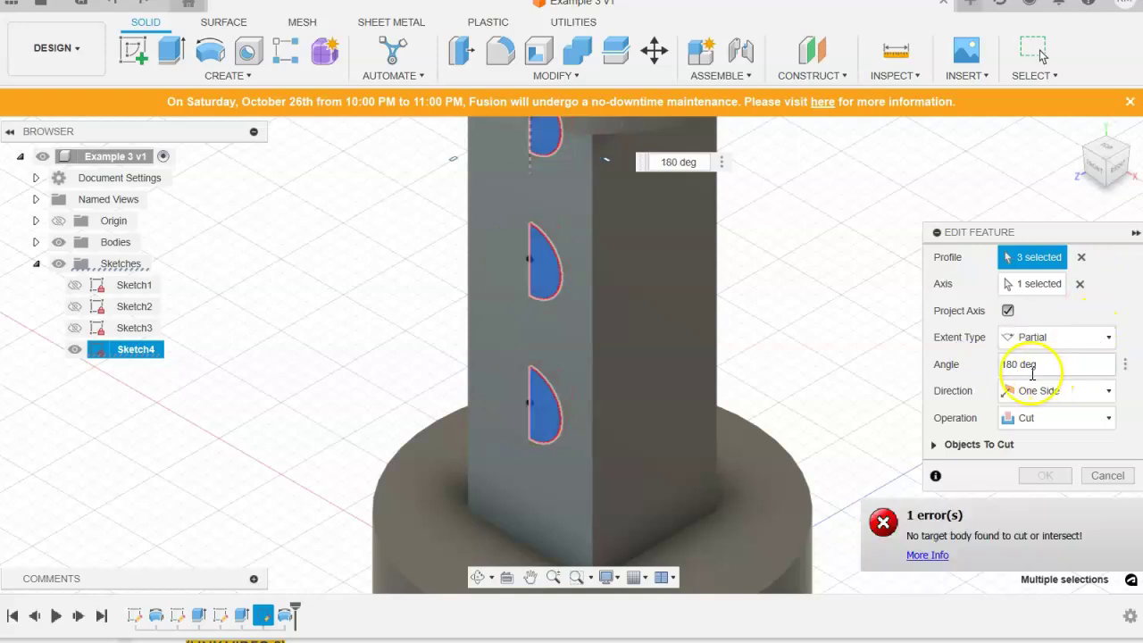
pyautogui.moveTo(1018, 363); pyautogui.dragTo(980, 366)
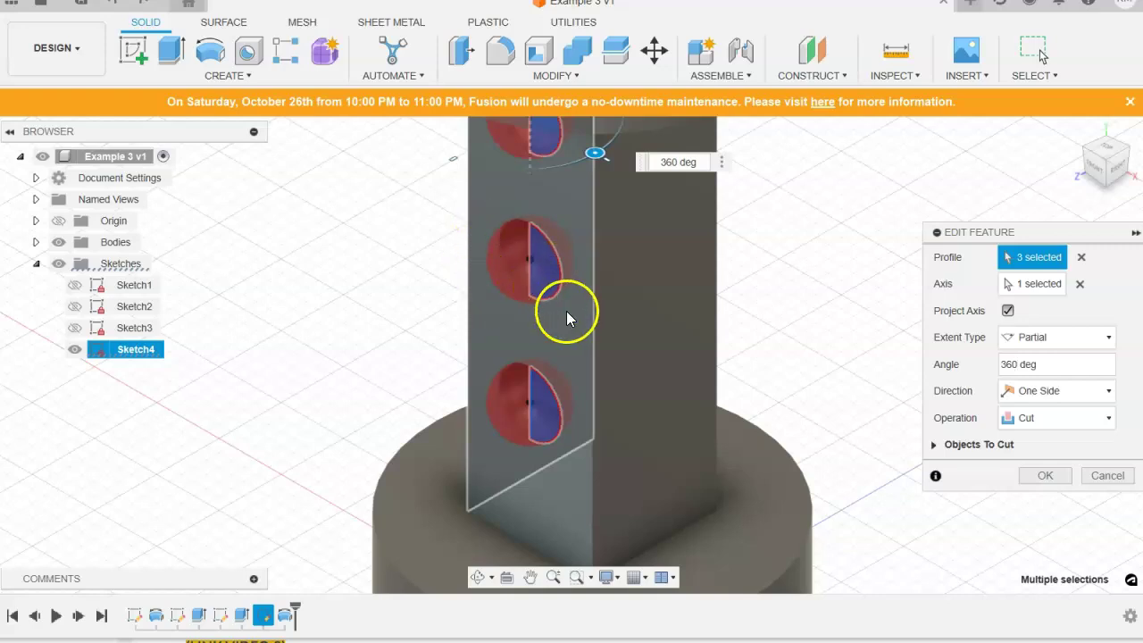
# Keep the revolve cut's direction at One Side and apply the edited feature.
pyautogui.click(1061, 390)
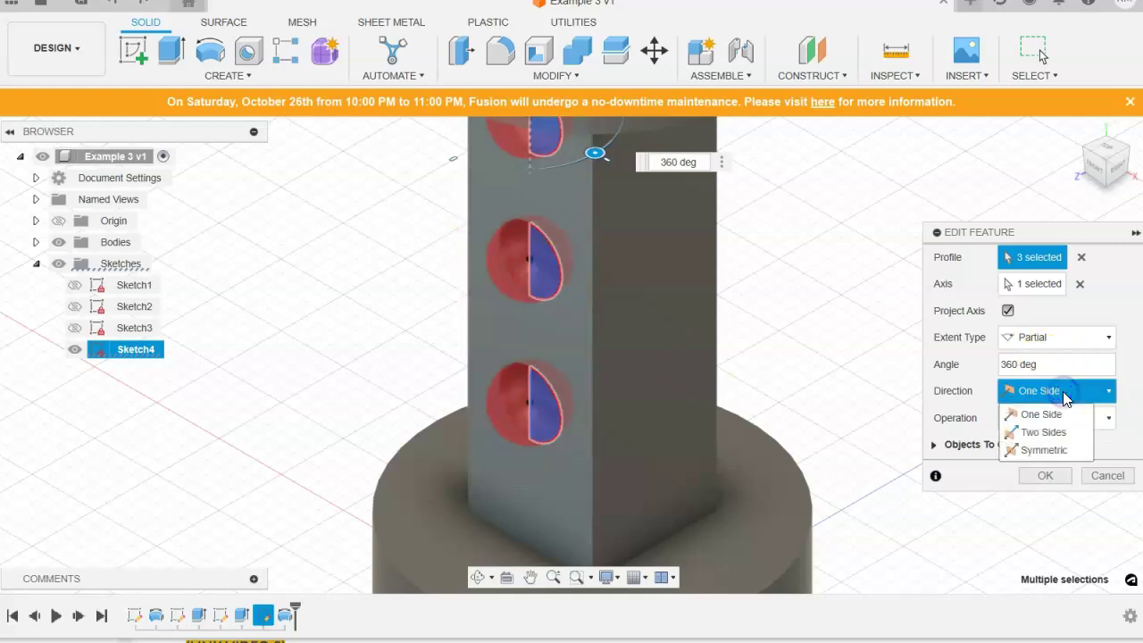
pyautogui.click(1044, 415)
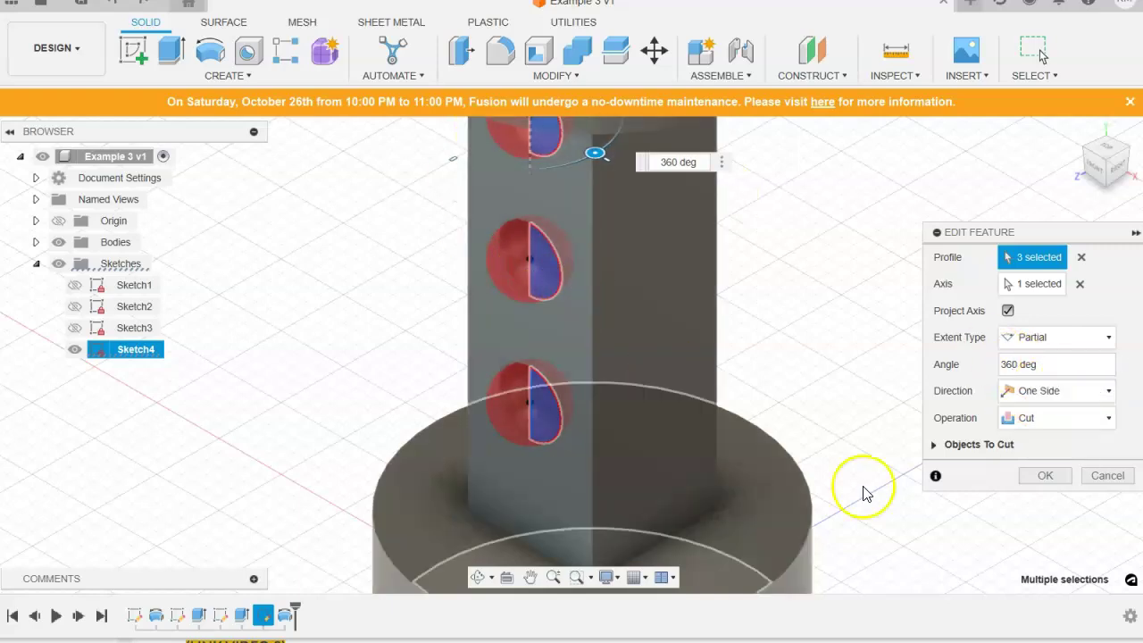
pyautogui.click(1043, 476)
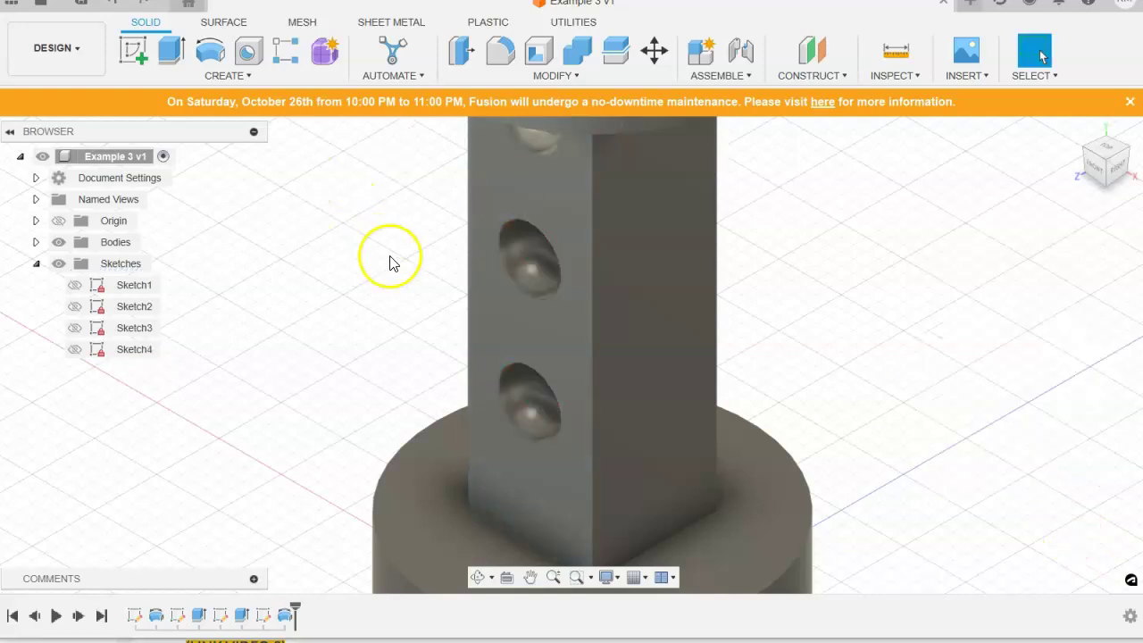
# Examine the three scooped cuts on the post from closer and lower angles, and return to the home view.
pyautogui.scroll(-4, 524, 323)
pyautogui.scroll(3, 524, 323)
pyautogui.scroll(-1, 663, 390)
pyautogui.moveTo(662, 390); pyautogui.dragTo(681, 416, button='middle')
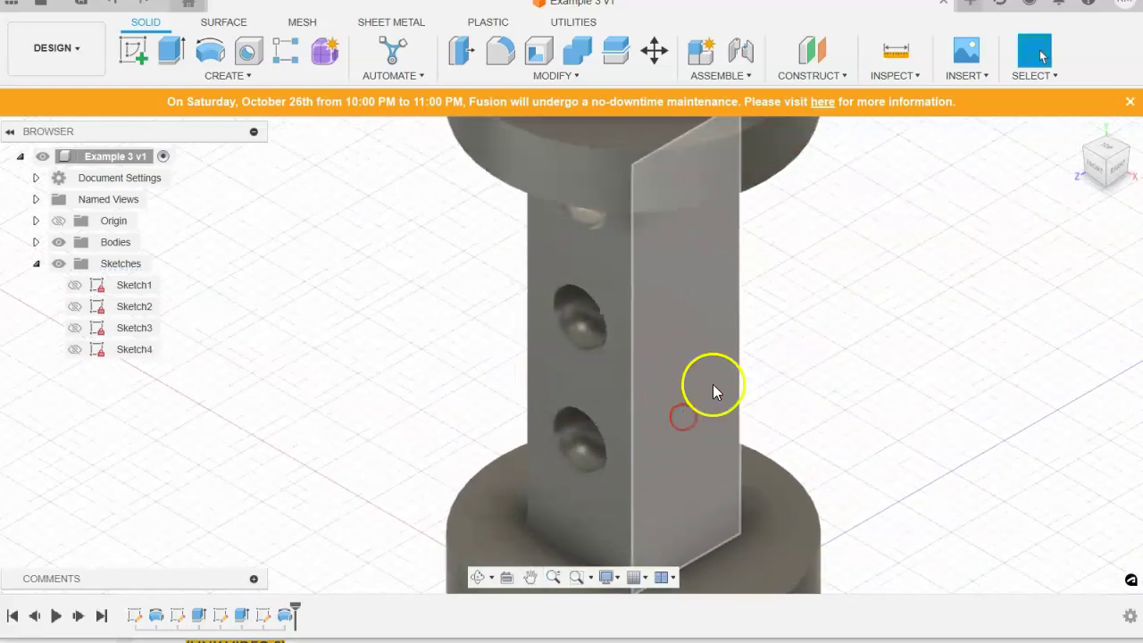
pyautogui.keyDown('shift'); pyautogui.moveTo(673, 327); pyautogui.dragTo(690, 280, button='middle'); pyautogui.keyUp('shift')
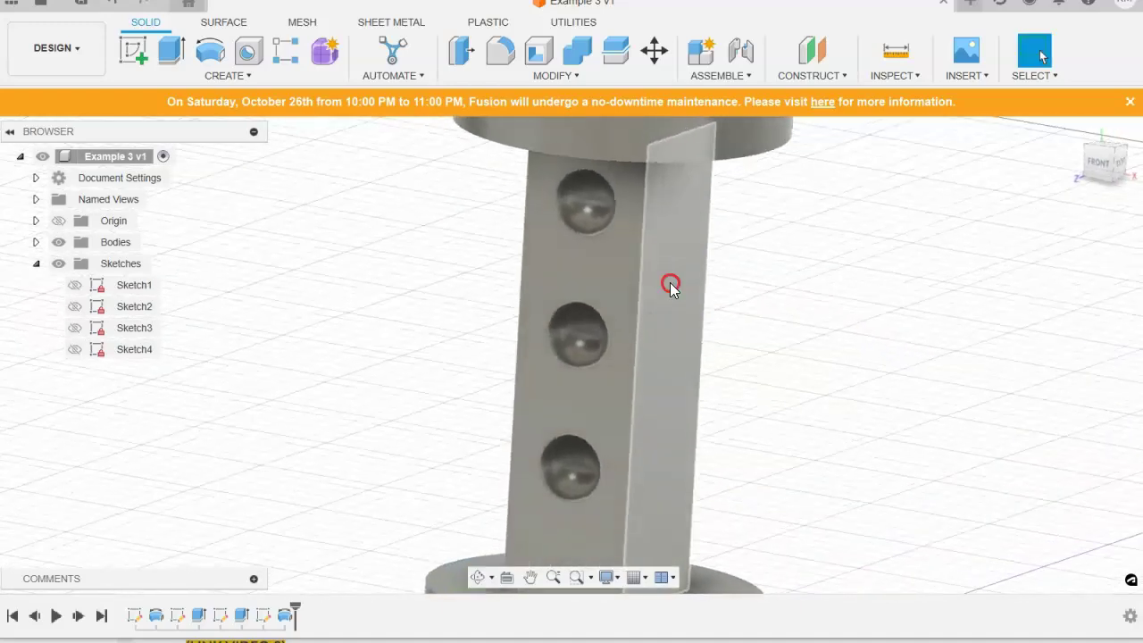
pyautogui.click(1073, 134)
pyautogui.click(836, 290)
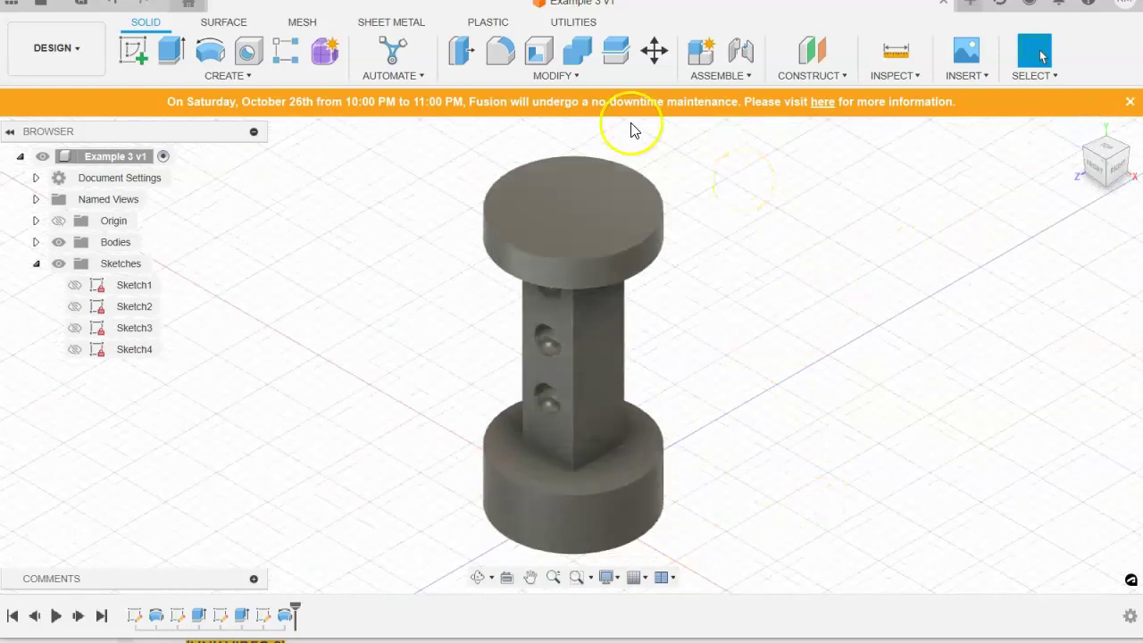
# Save the Example 3 design as a new version.
pyautogui.click(80, 7)
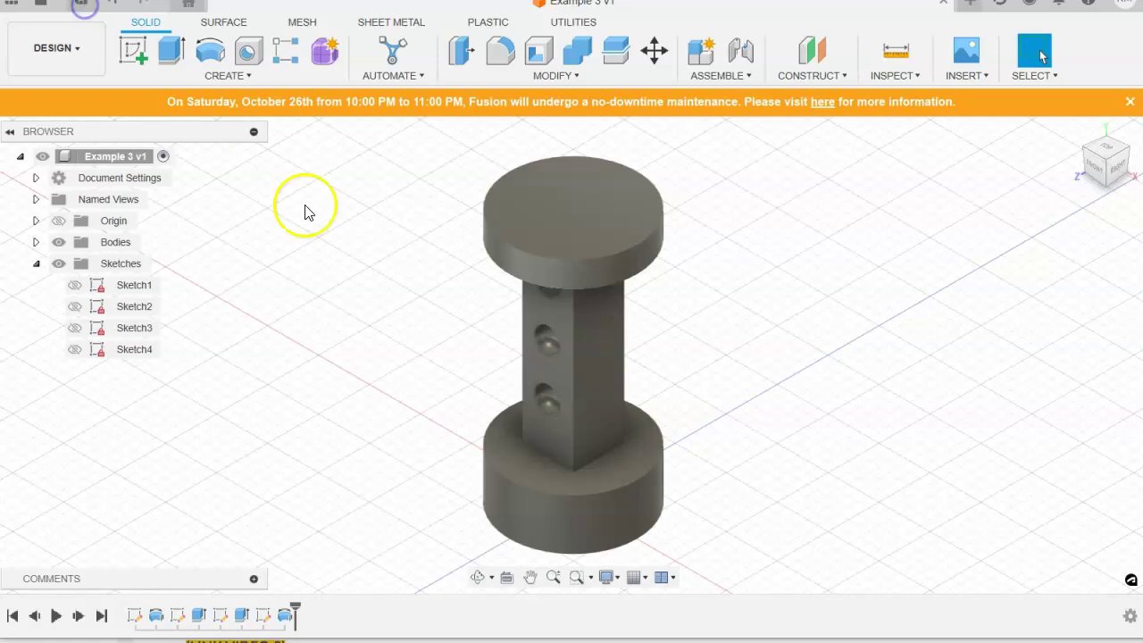
pyautogui.click(559, 352)
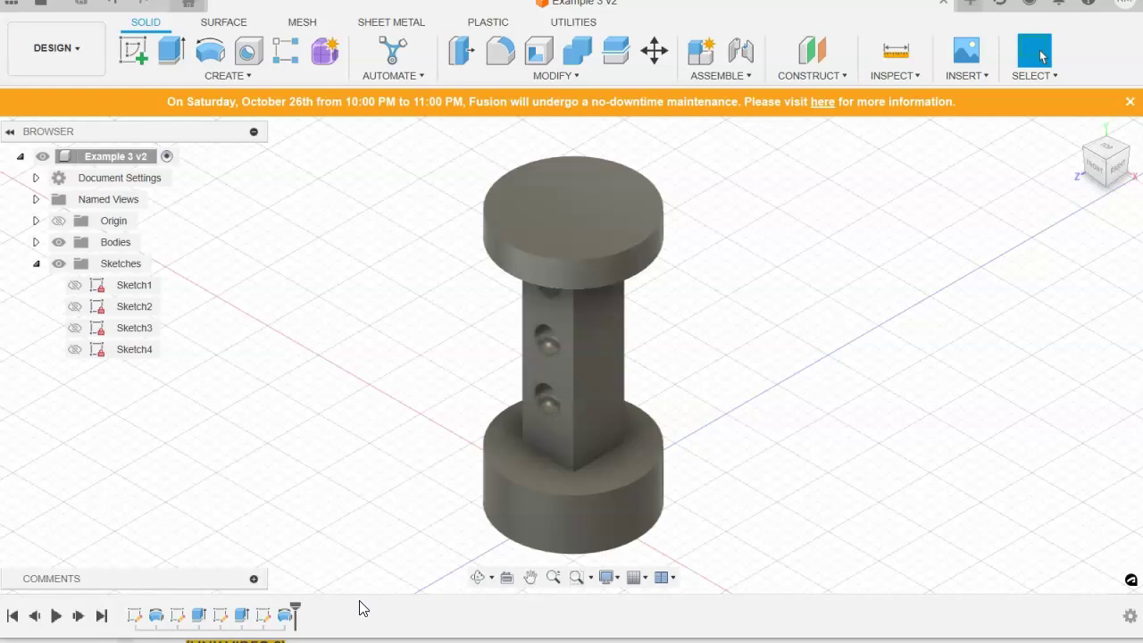
pyautogui.click(283, 357)
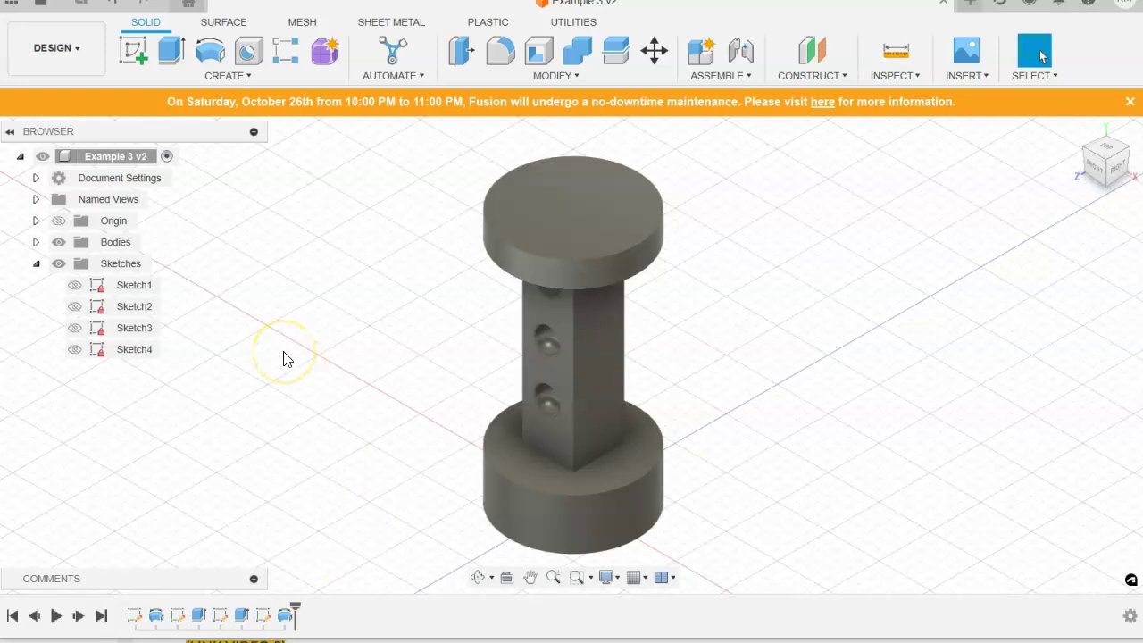